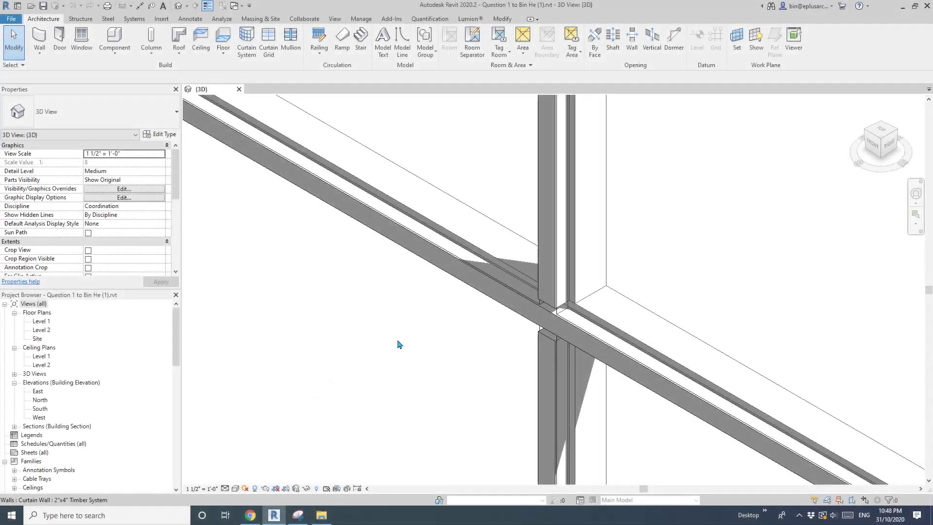
- Toggle the upper vertical mullion's join so it runs continuously through the horizontal mullions at the intersection
mouse_move(423, 338)
middle_mouse_down("shift")
mouse_move(477, 358)
mouse_move(578, 346)
mouse_move(521, 344)
middle_mouse_up("shift")
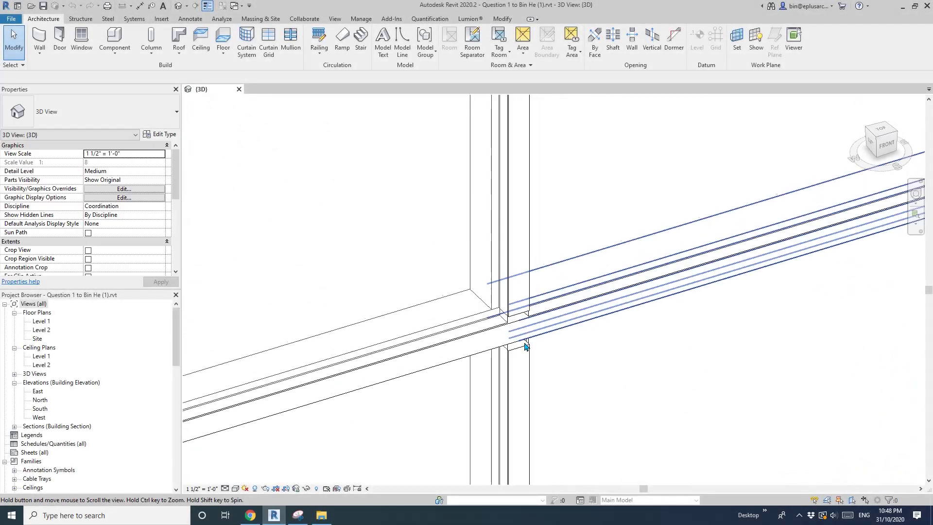
middle_click_drag(533, 282, 601, 278, "shift")
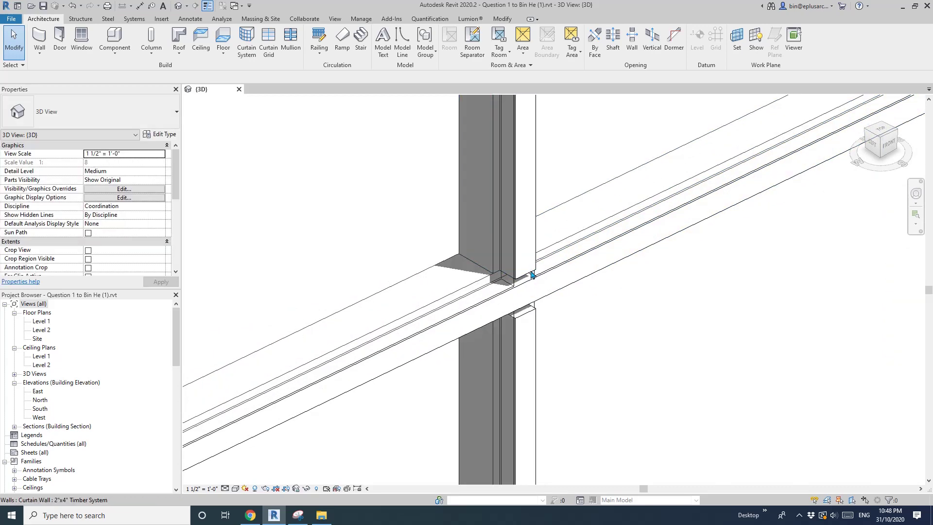
left_click(531, 273)
key("Escape")
left_click(529, 217)
middle_click_drag(529, 216, 516, 231, "shift")
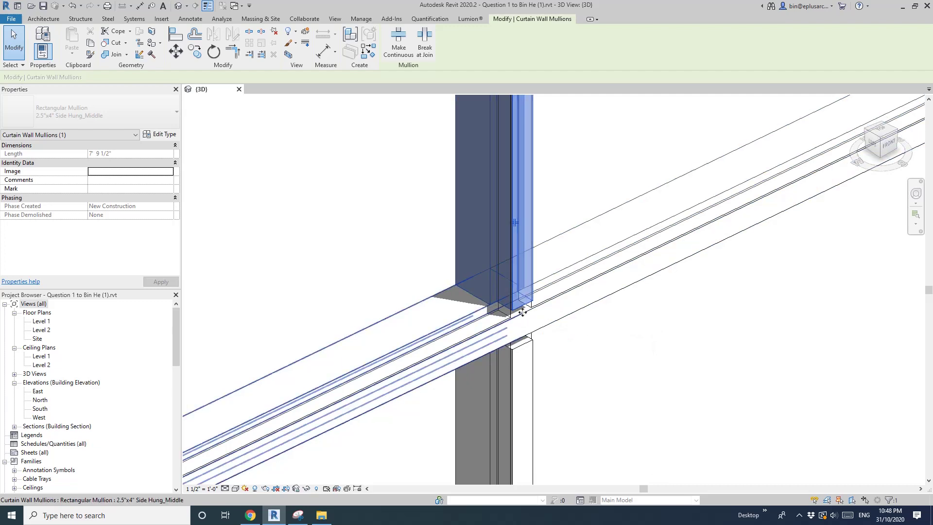
left_click(515, 223)
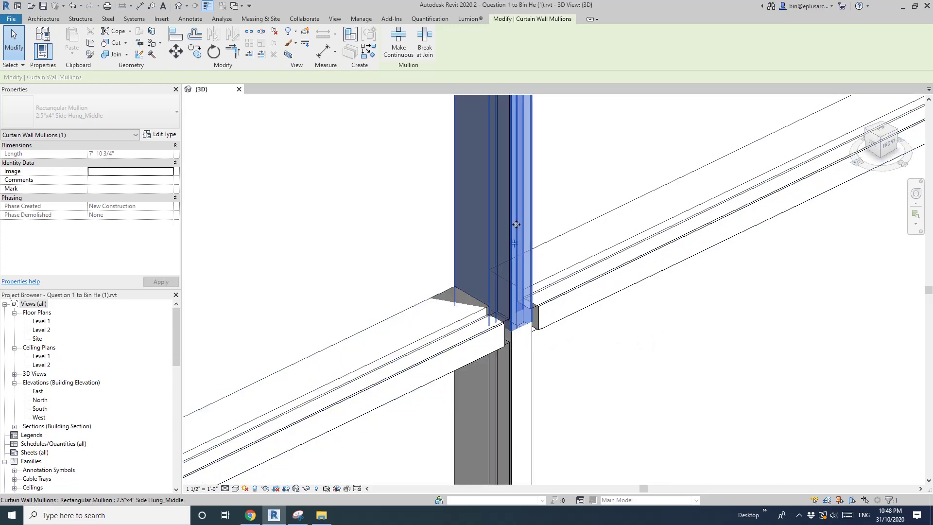
key("Escape")
- Examine the ends of the horizontal mullions where they meet the continuous vertical mullion, from both sides
left_click(532, 316)
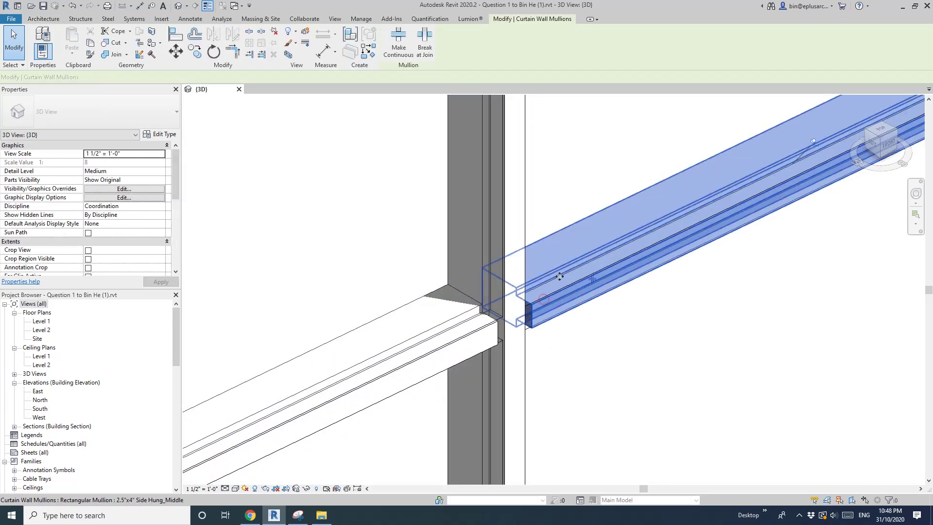
middle_click_drag(533, 319, 506, 214, "shift")
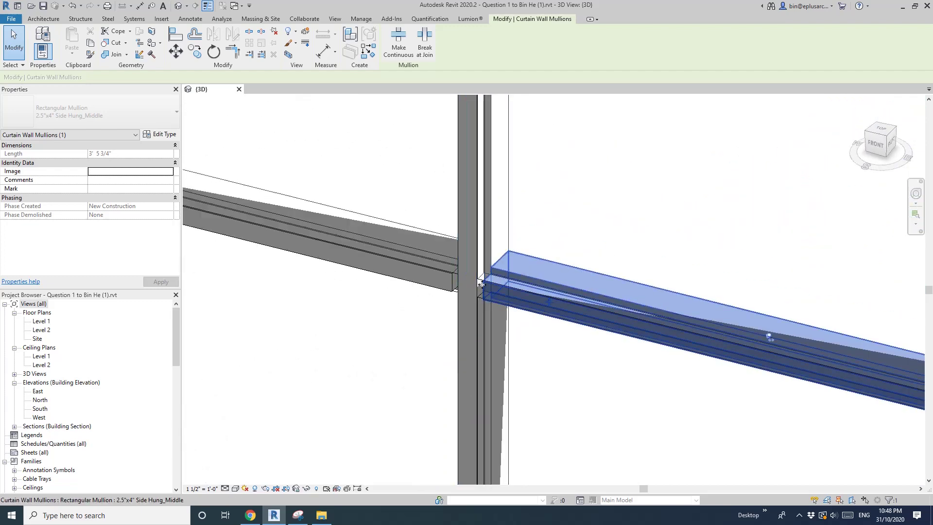
key("Escape")
middle_click_drag(460, 281, 484, 275)
scroll(484, 275, "down", 1)
scroll(483, 275, "down", 1)
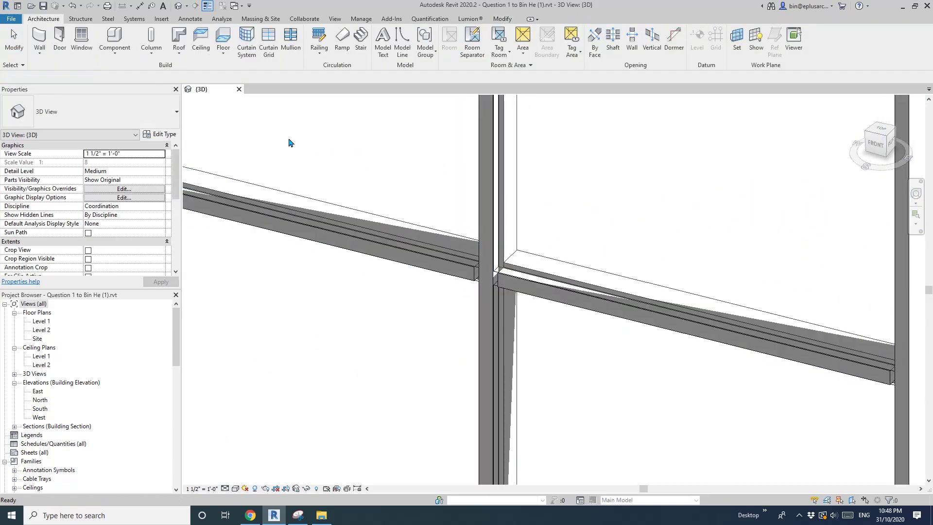
middle_click_drag(304, 145, 322, 173)
scroll(301, 156, "up", 1)
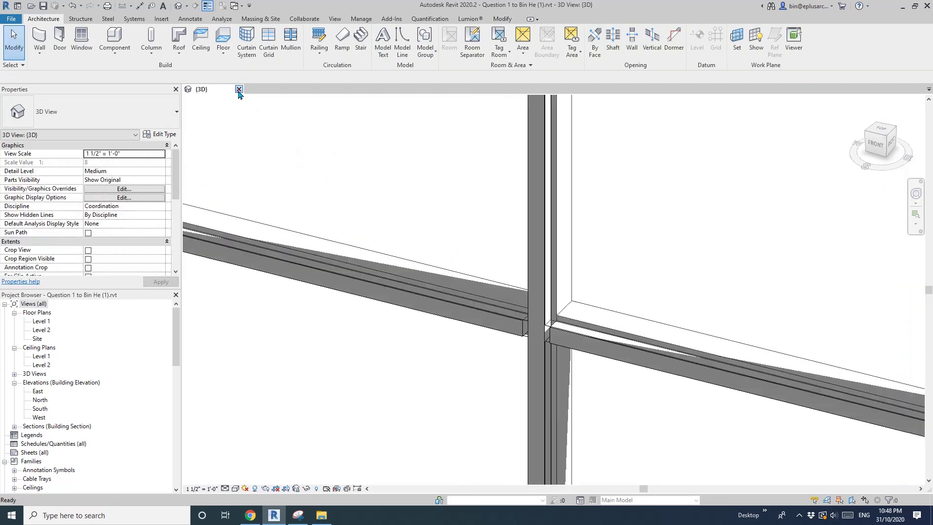
middle_click_drag(477, 290, 473, 294)
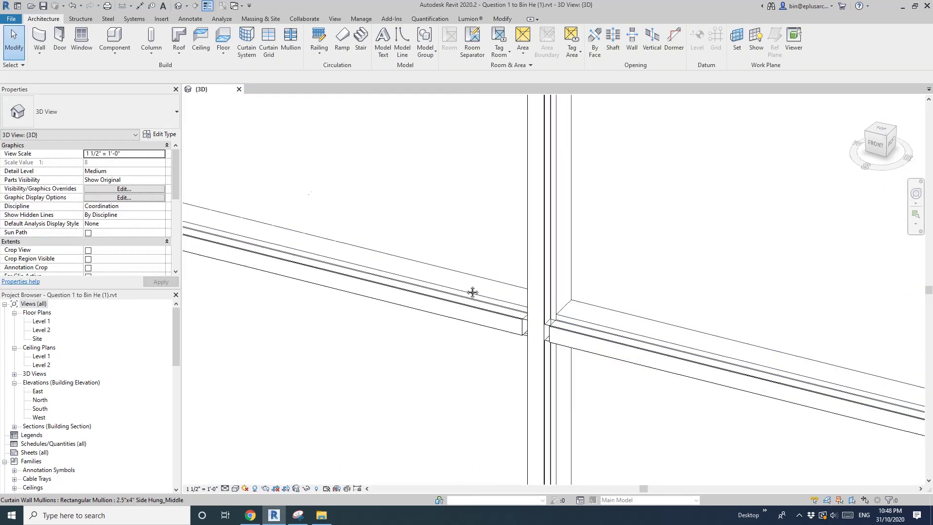
- Close the current model and create a new project from the Architectural Template
left_click(239, 90)
left_click(481, 265)
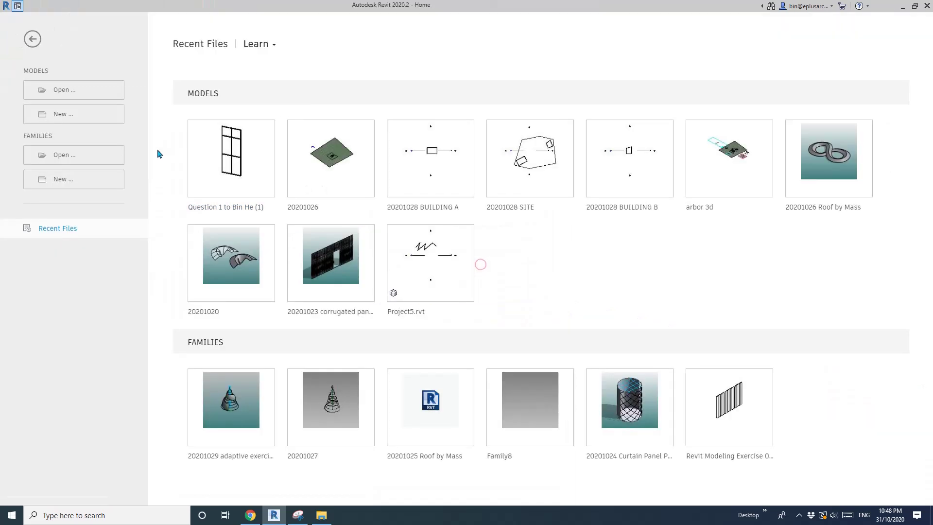
left_click(62, 112)
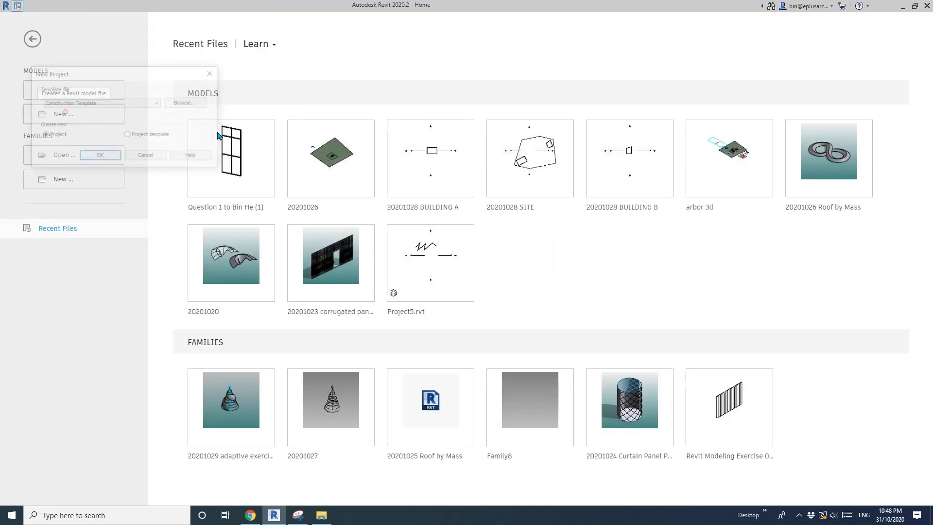
left_click(141, 103)
left_click(70, 124)
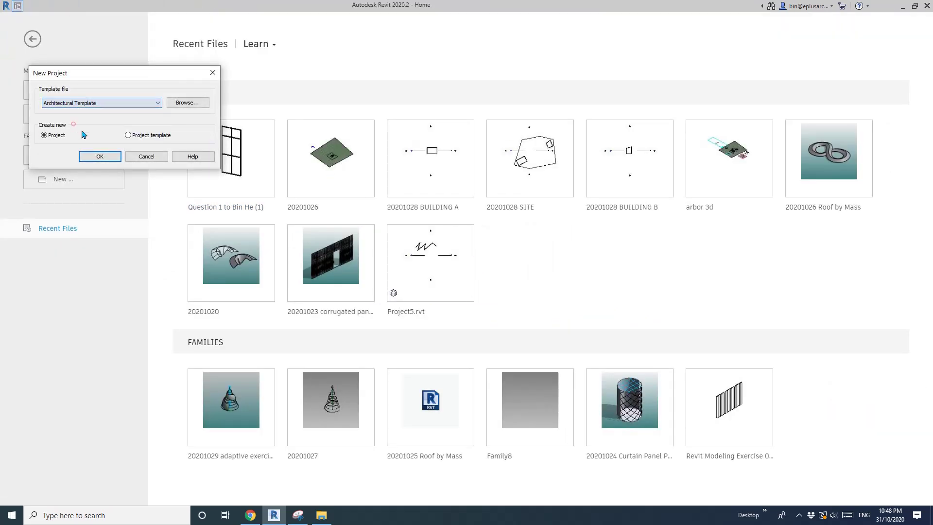
left_click(100, 156)
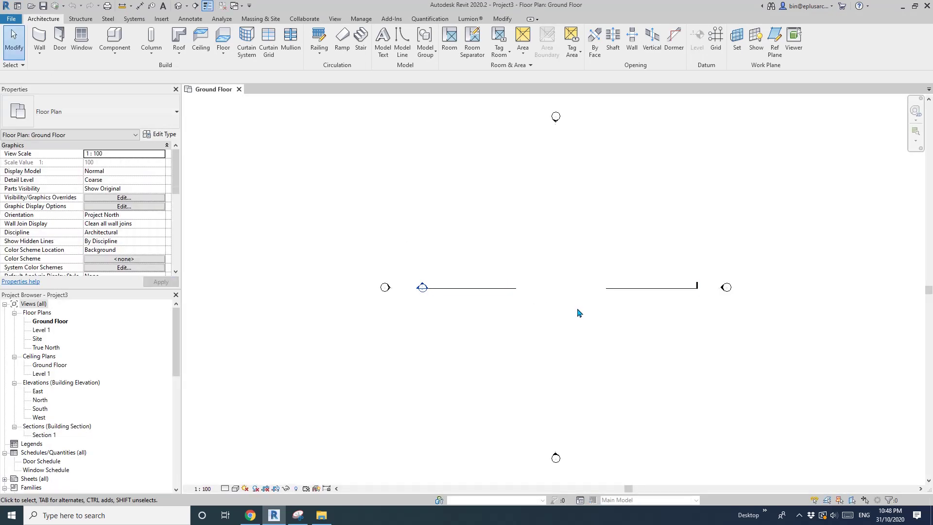
- Draw a horizontal Storefront curtain wall about 3400 mm long in the Ground Floor plan
key("w")
key("a")
scroll(570, 285, "up", 2)
left_click(121, 109)
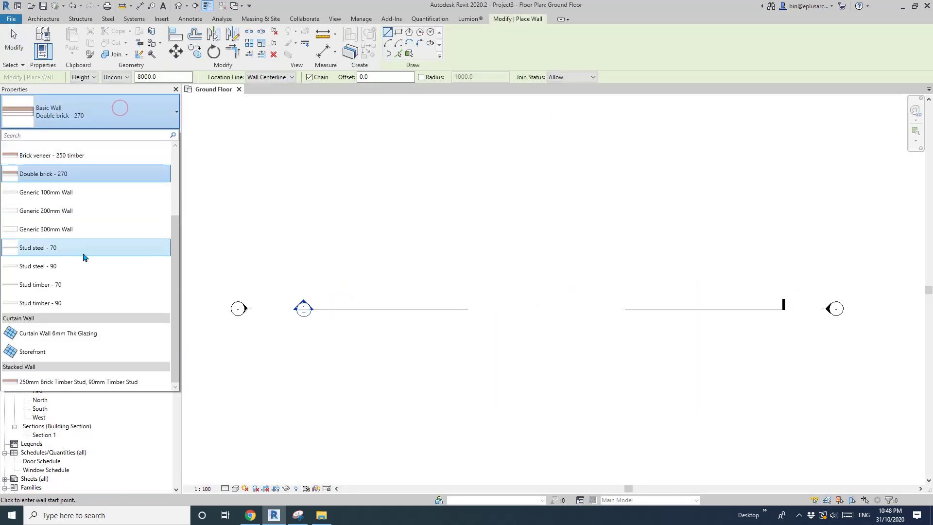
left_click(44, 351)
scroll(565, 283, "up", 1)
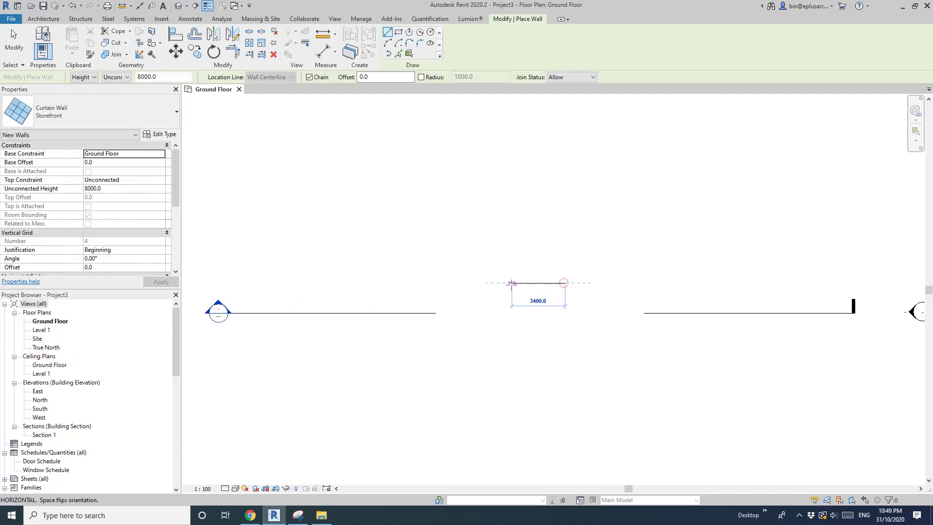
left_click(564, 282)
key("Escape")
key("Escape")
- In the default 3D view, lower the Storefront wall's height to about 3835 mm and shorten its length to two panels
left_click(178, 6)
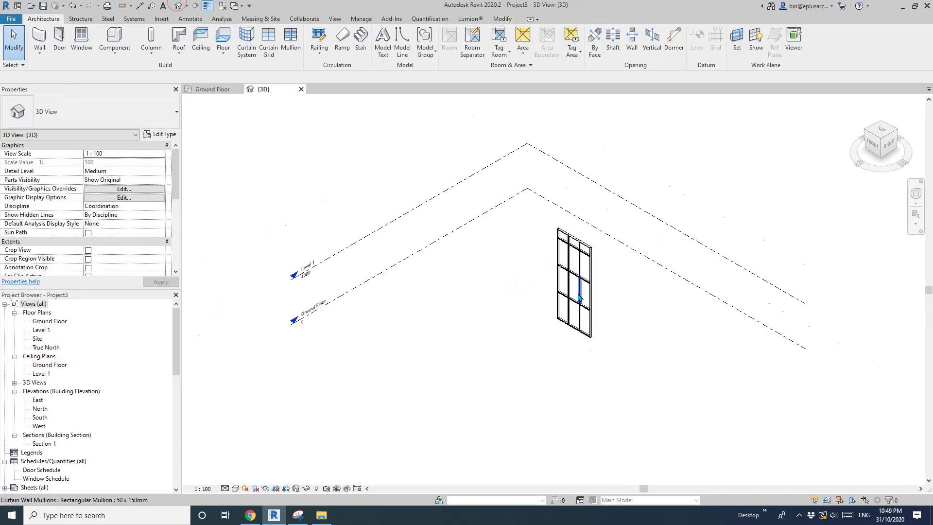
scroll(579, 298, "up", 5)
left_click(574, 179)
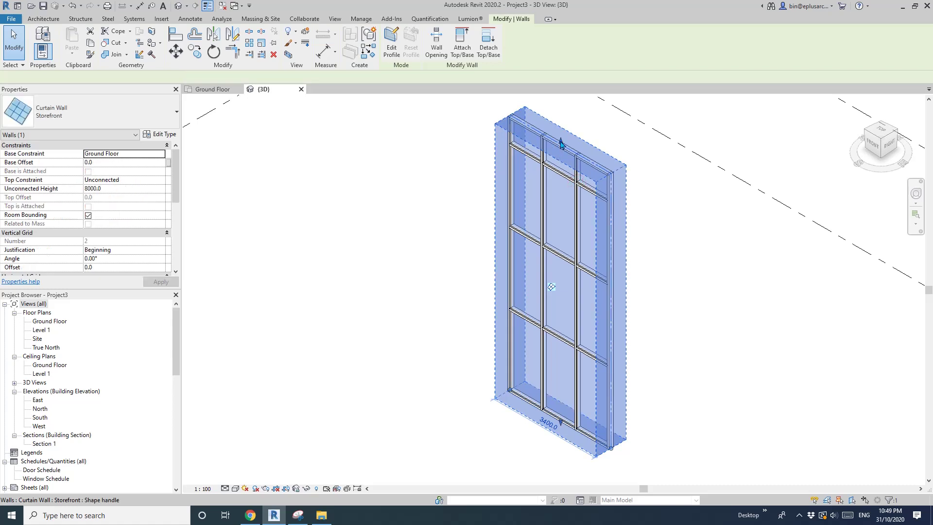
left_click_drag(561, 144, 563, 285)
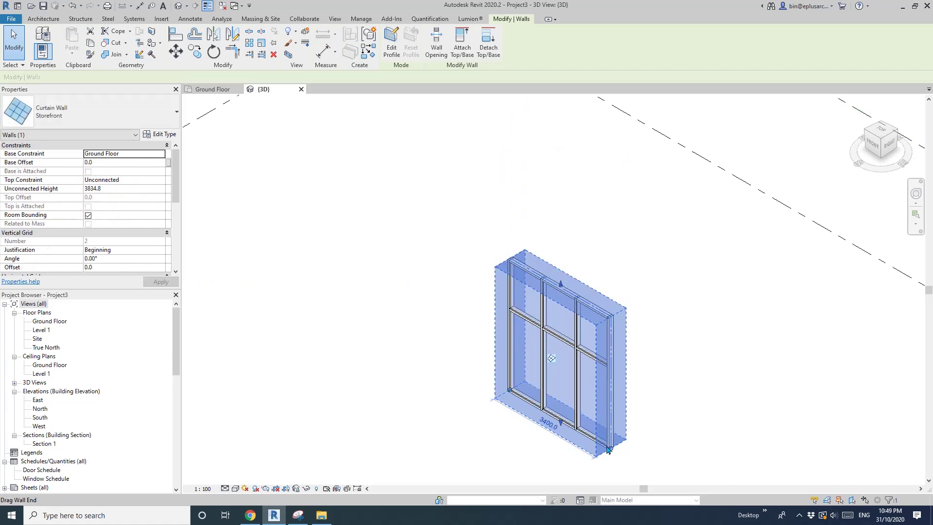
left_click_drag(609, 426, 561, 403)
key("Escape")
- Examine how the horizontal mullions meet the middle vertical mullion of the Storefront wall
scroll(543, 358, "up", 10)
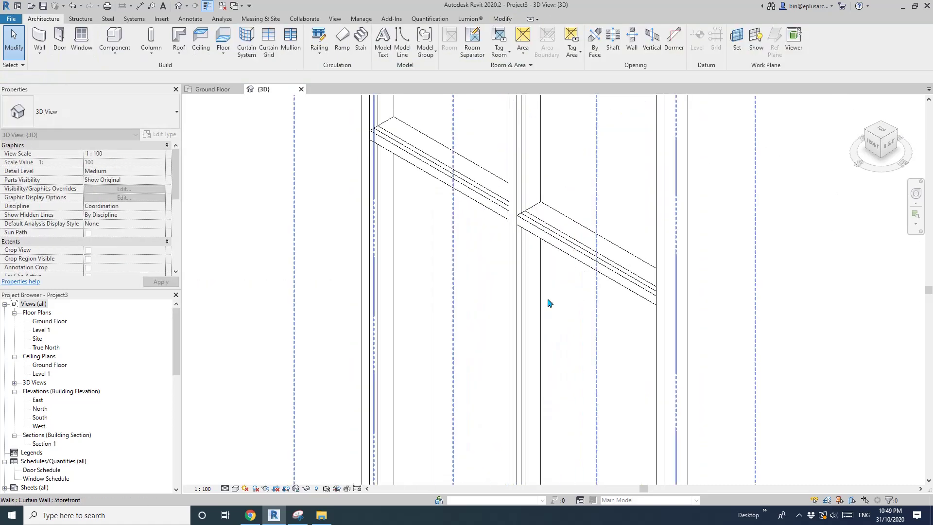
scroll(479, 292, "up", 3)
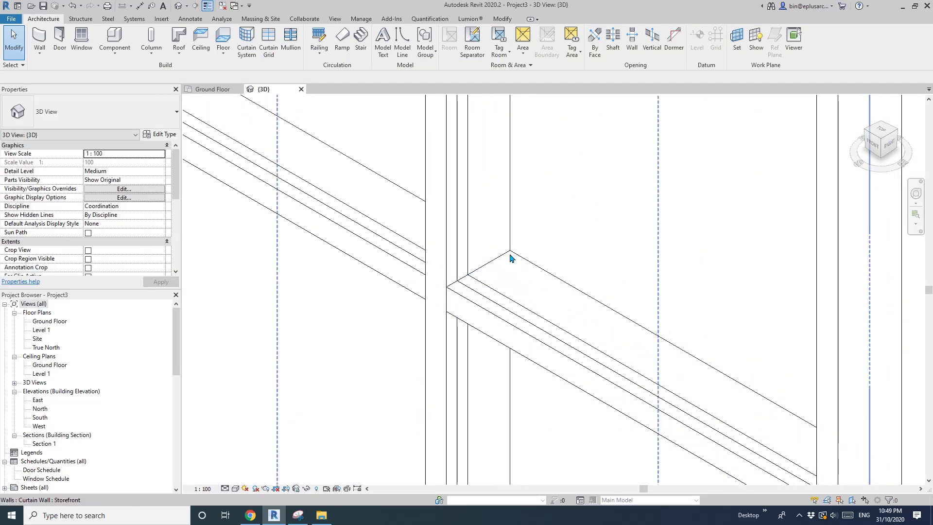
scroll(479, 271, "down", 2)
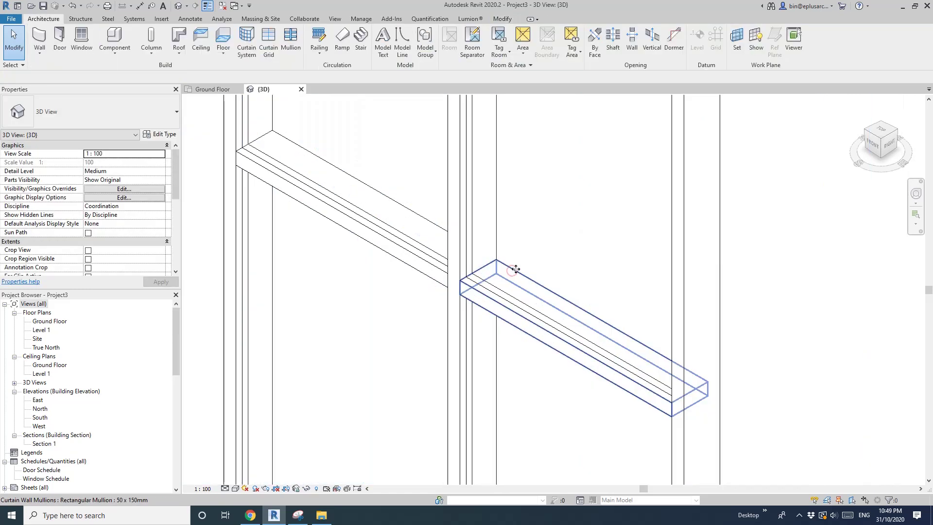
left_click(515, 268)
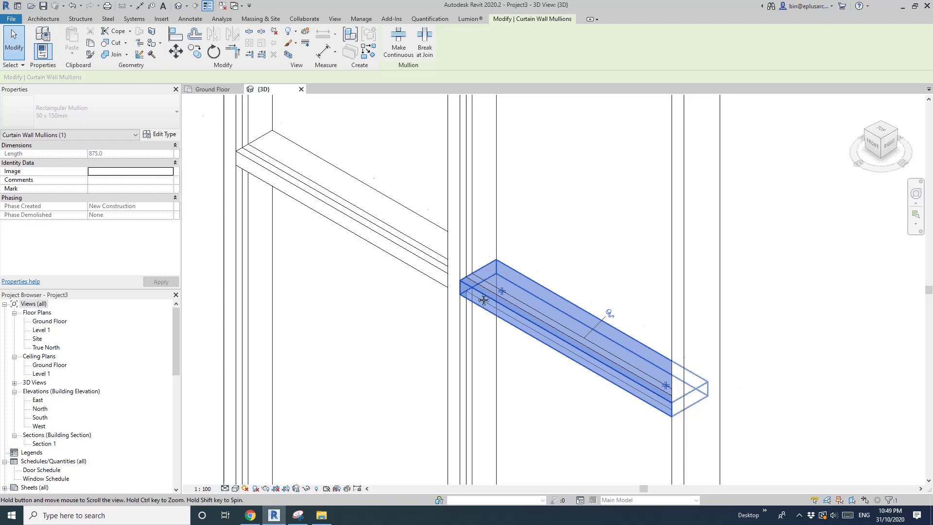
key("Escape")
scroll(484, 287, "up", 1)
middle_click_drag(492, 275, 487, 284)
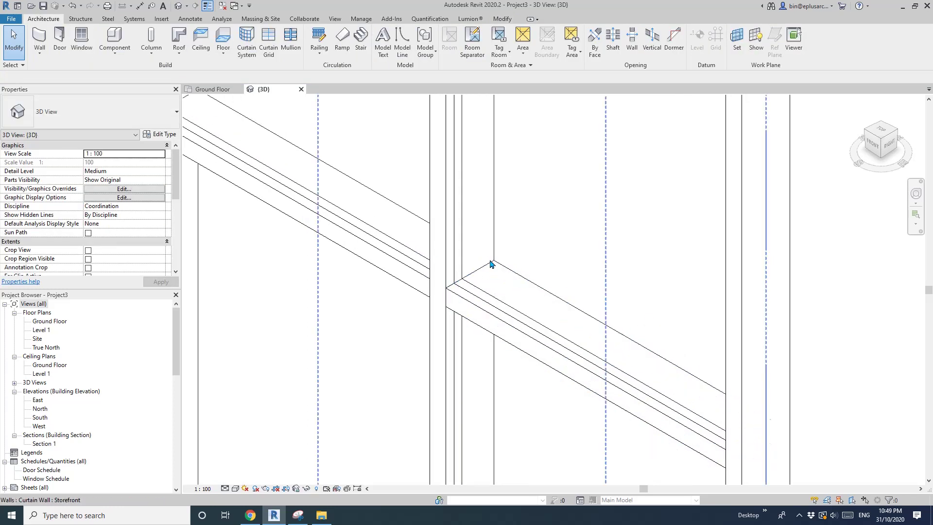
middle_click_drag(493, 303, 537, 292)
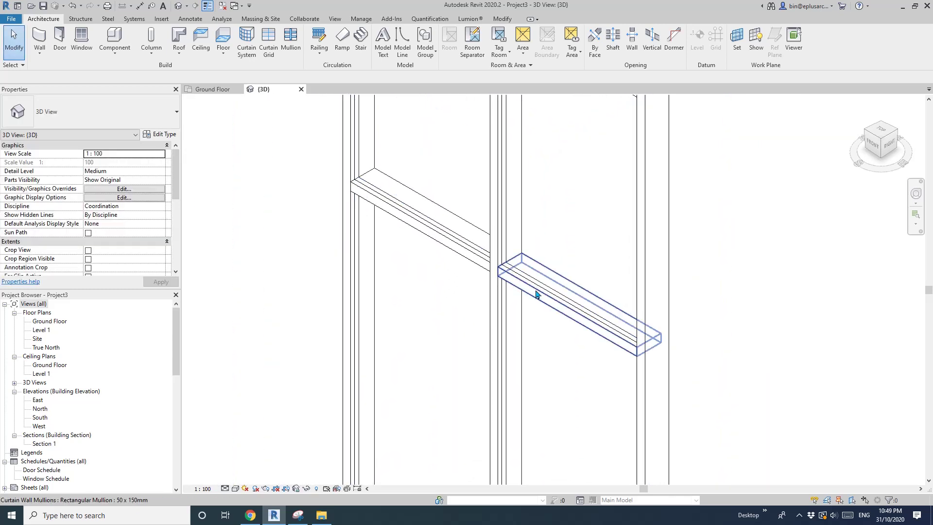
- Unpin the horizontal mullion in the second bay and duplicate its type as "20 x 100"
left_click(538, 291)
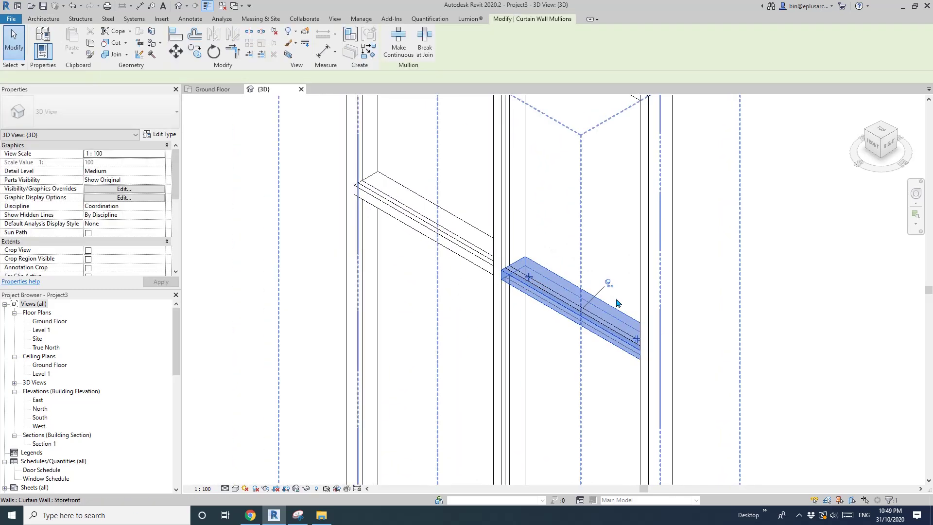
middle_click_drag(358, 237, 386, 241)
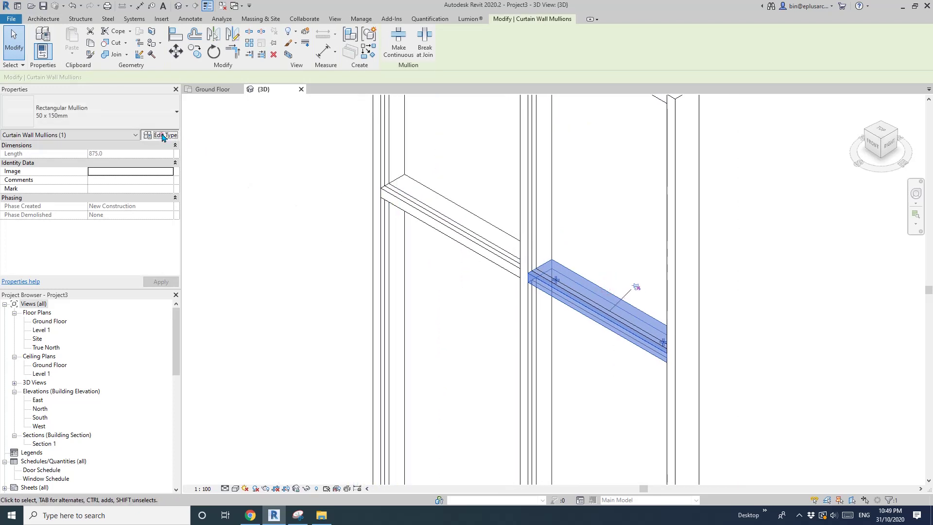
left_click(163, 136)
left_click_drag(176, 38, 219, 62)
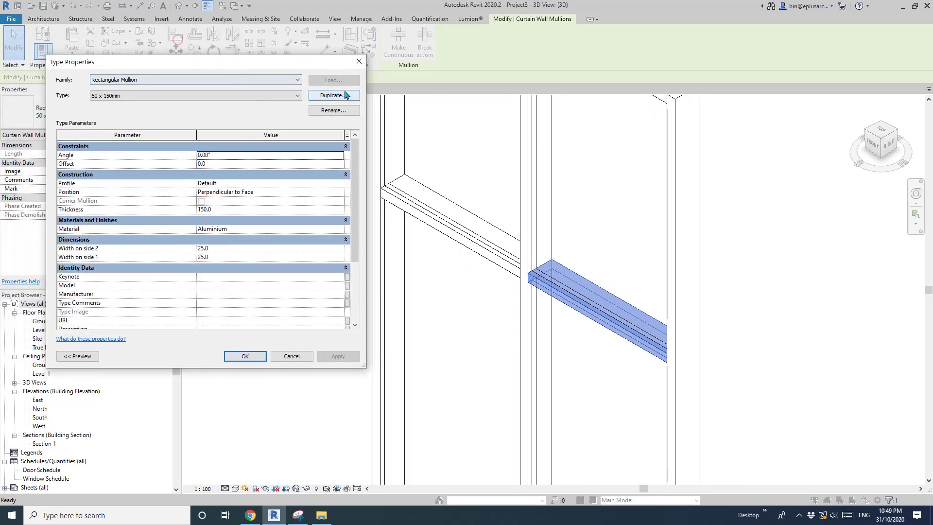
left_click(343, 94)
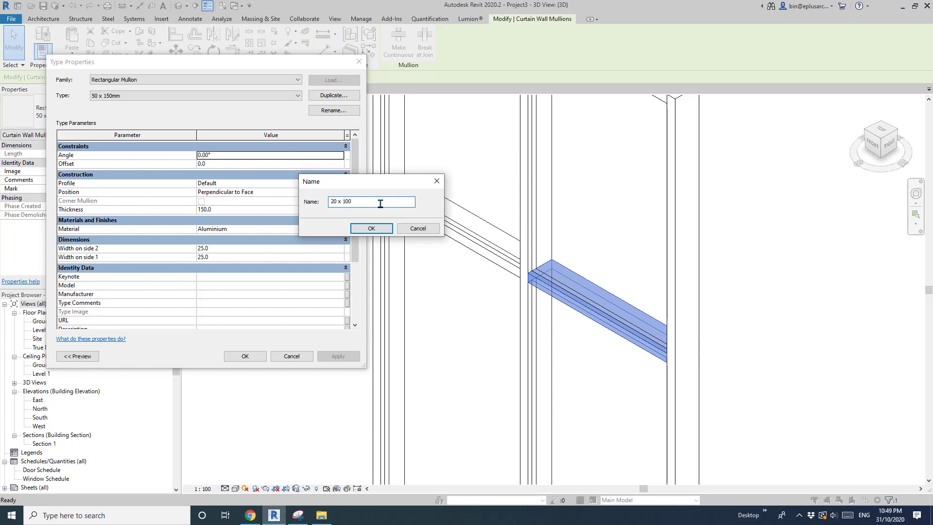
left_click(373, 228)
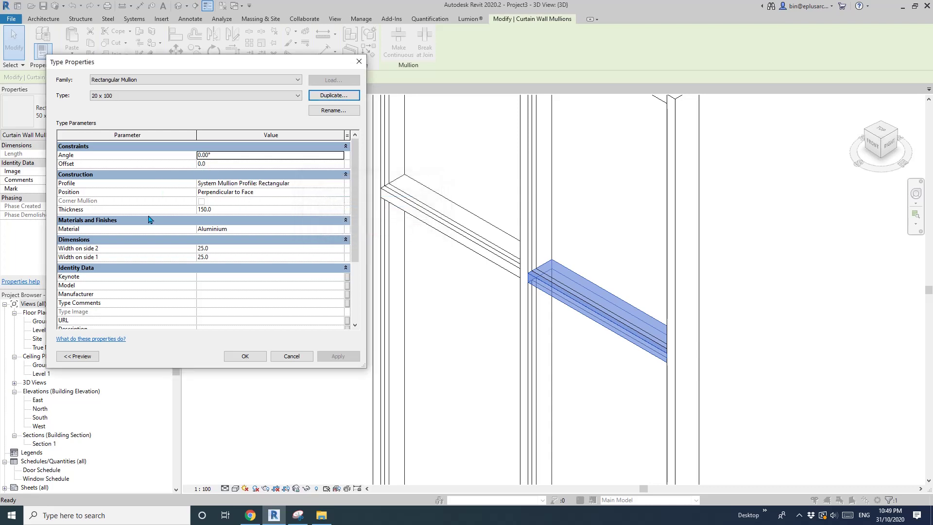
- Set the 20 x 100 type's widths on both sides to 10 mm, reduce its thickness and apply it to the mullion
left_click(224, 250)
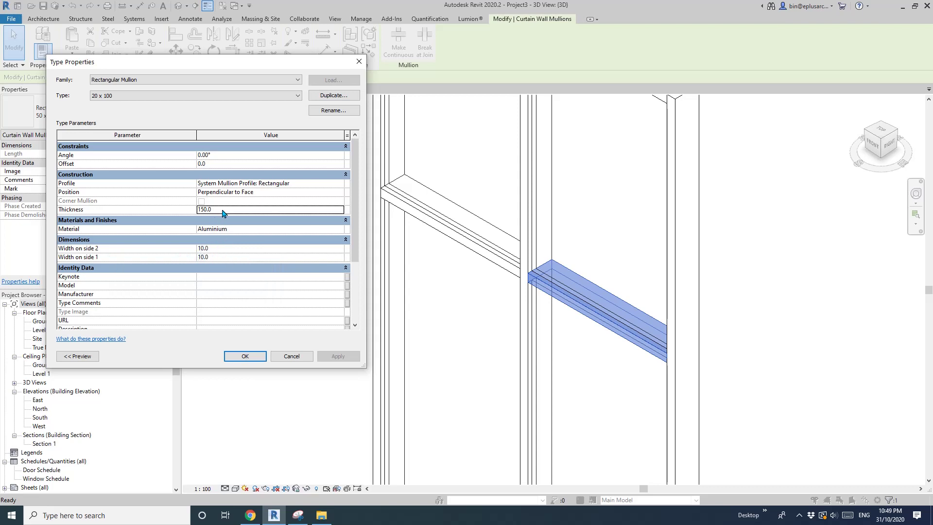
left_click(250, 355)
scroll(559, 299, "up", 2)
middle_click_drag(561, 297, 526, 266, "shift")
key("Escape")
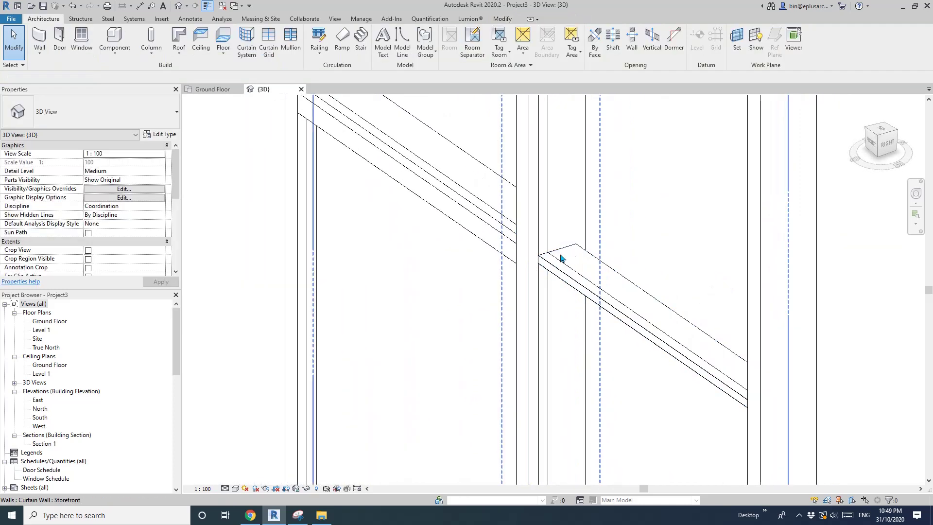
- Switch the 3D view to the Shaded visual style and select the 20 x 100 horizontal mullion
scroll(552, 262, "down", 4)
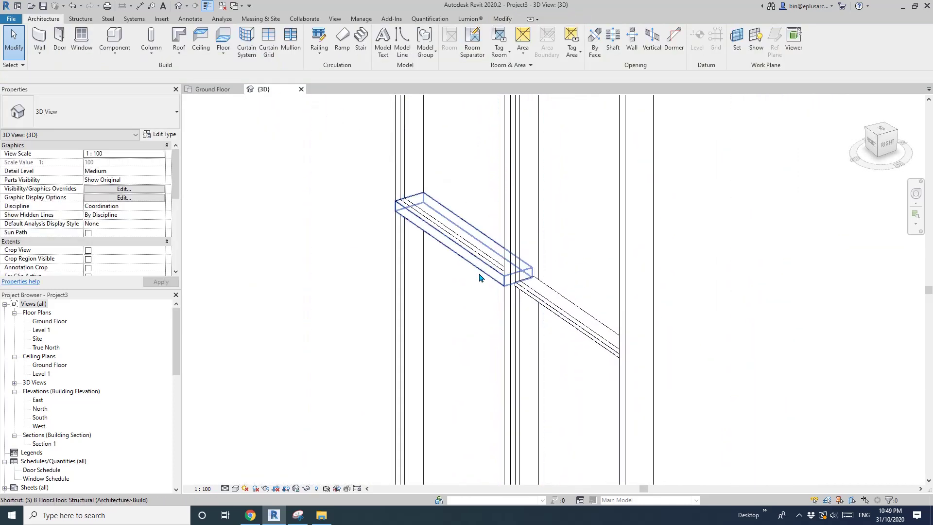
key("s")
key("d")
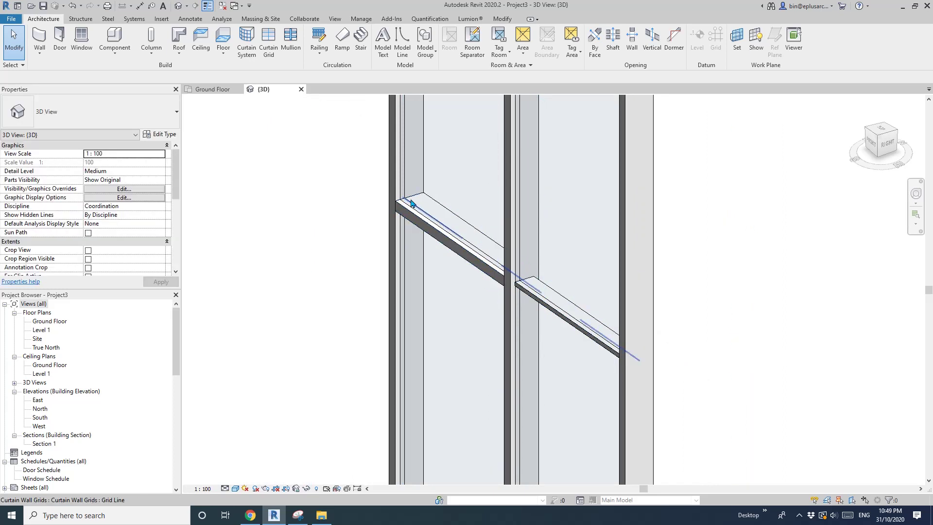
middle_click_drag(493, 264, 510, 275, "shift")
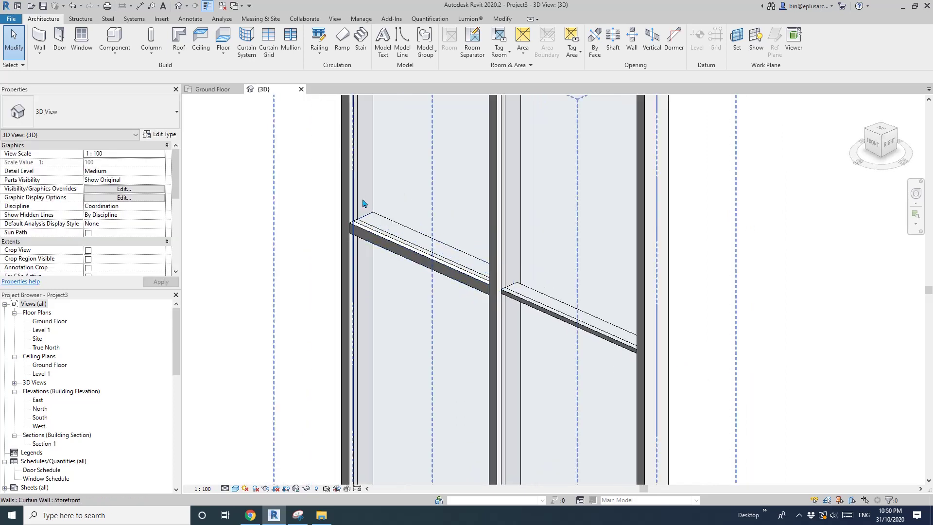
scroll(525, 287, "up", 3)
left_click(486, 296)
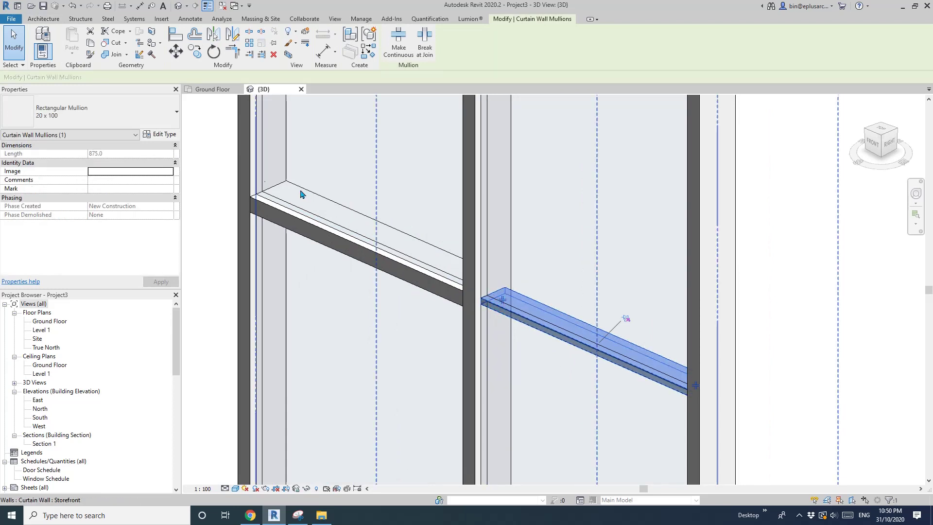
- Set the offset of the 20 x 100 mullion type to -25 and view its position against the vertical mullions
left_click(158, 134)
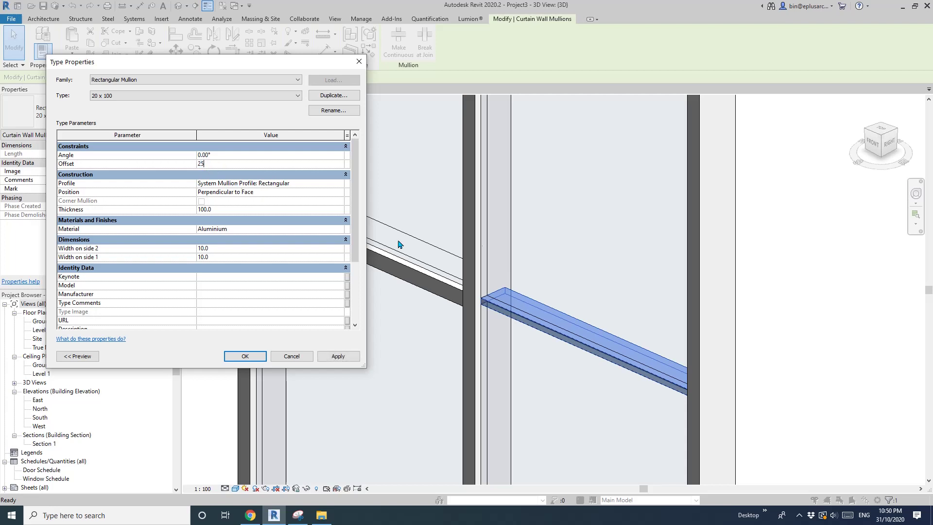
left_click(343, 357)
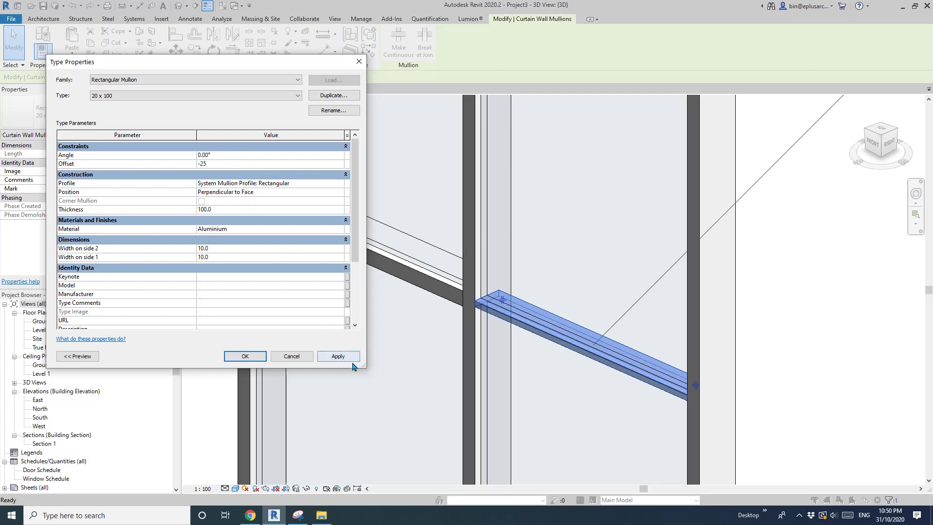
left_click(343, 356)
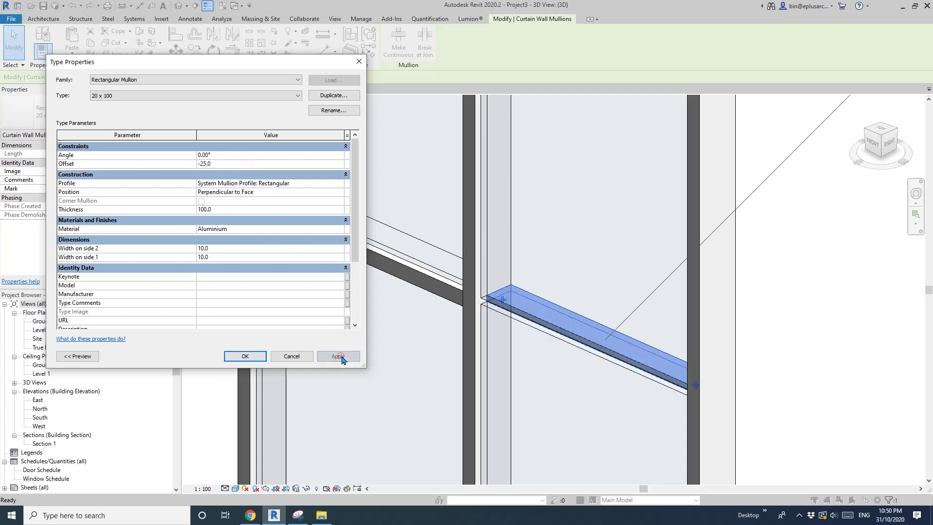
left_click(245, 357)
middle_click_drag(505, 292, 495, 217, "shift")
scroll(521, 300, "up", 3)
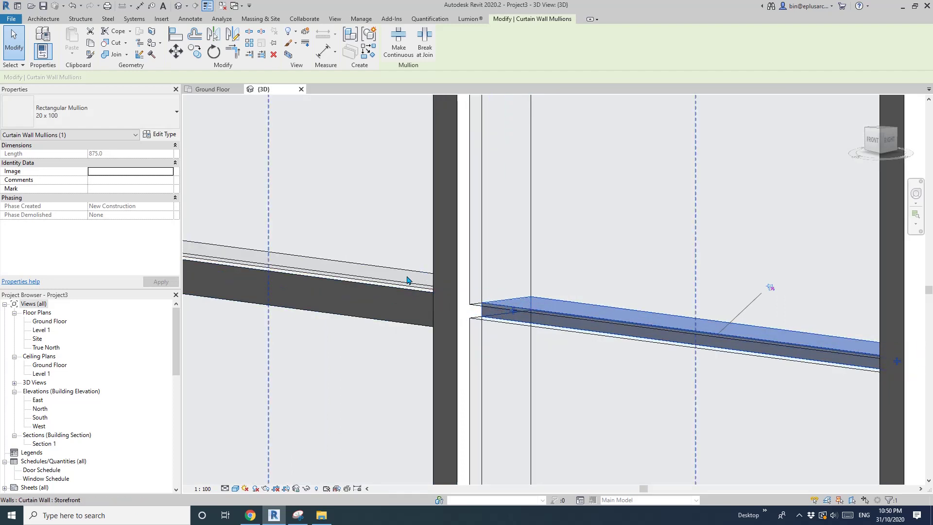
- Pin the second bay's horizontal mullion again so it reverts to the wall type's 50 x 150mm mullion
scroll(485, 341, "down", 5)
key("Escape")
scroll(485, 387, "up", 4)
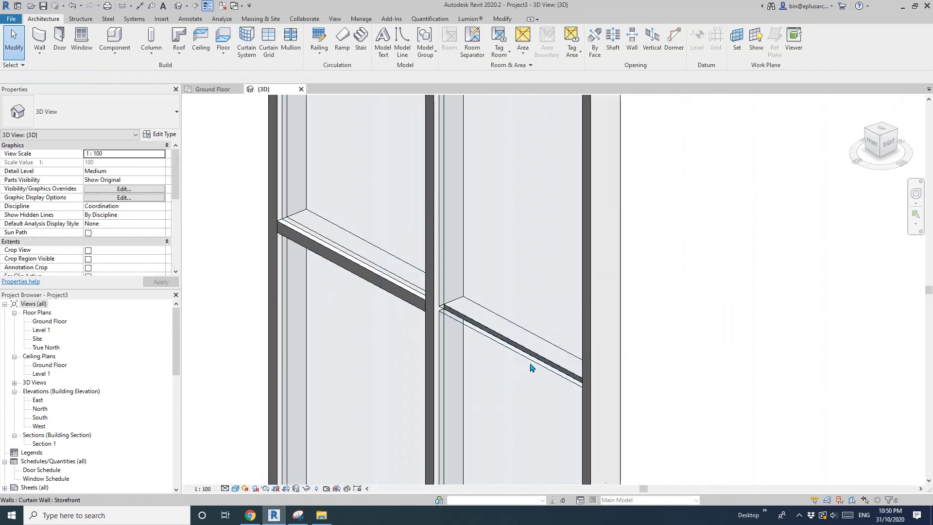
left_click(534, 361)
scroll(516, 363, "down", 1)
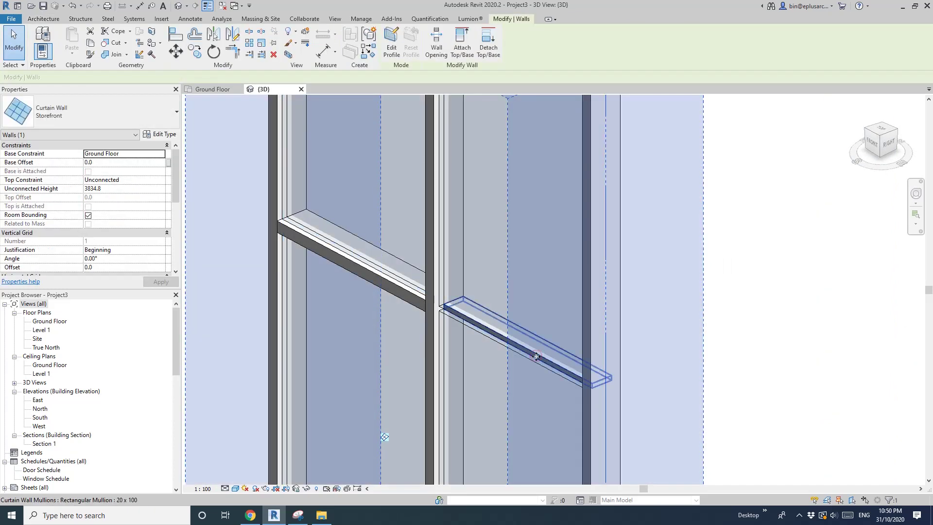
scroll(520, 348, "up", 2)
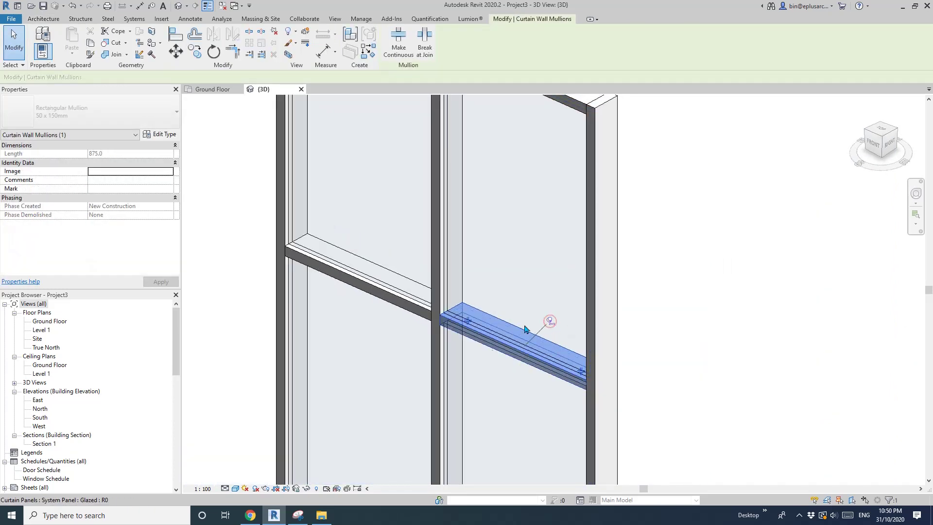
scroll(491, 323, "down", 6)
key("Escape")
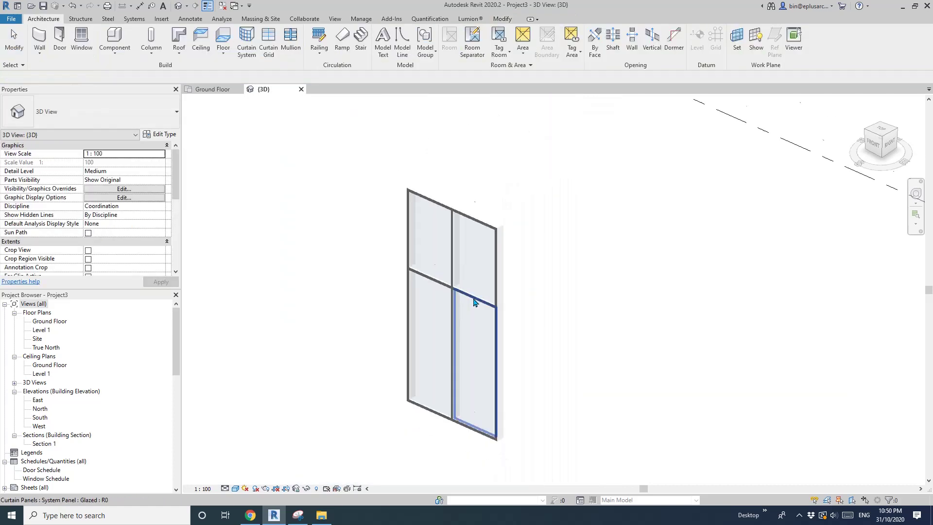
- Copy the whole Storefront curtain wall to a free spot beside the original
scroll(477, 287, "up", 1)
key("Tab")
left_click_drag(476, 251, 511, 362)
left_click(599, 357)
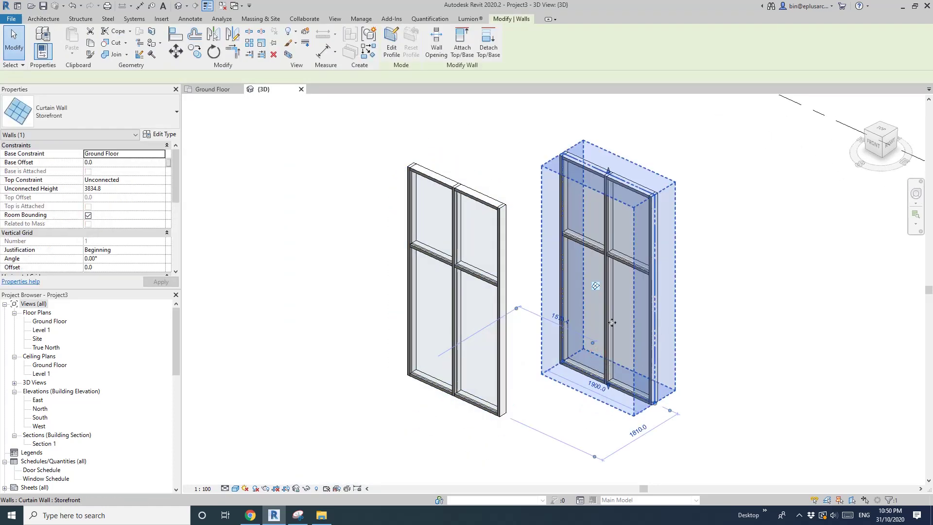
key("Escape")
- Duplicate the copied wall's type as "Storefront 2"
left_click(595, 304)
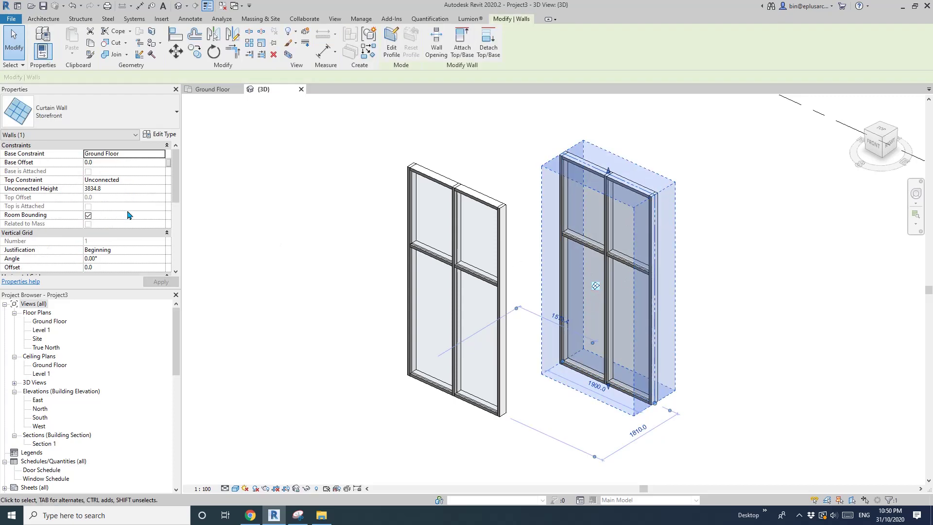
left_click(163, 135)
left_click(335, 95)
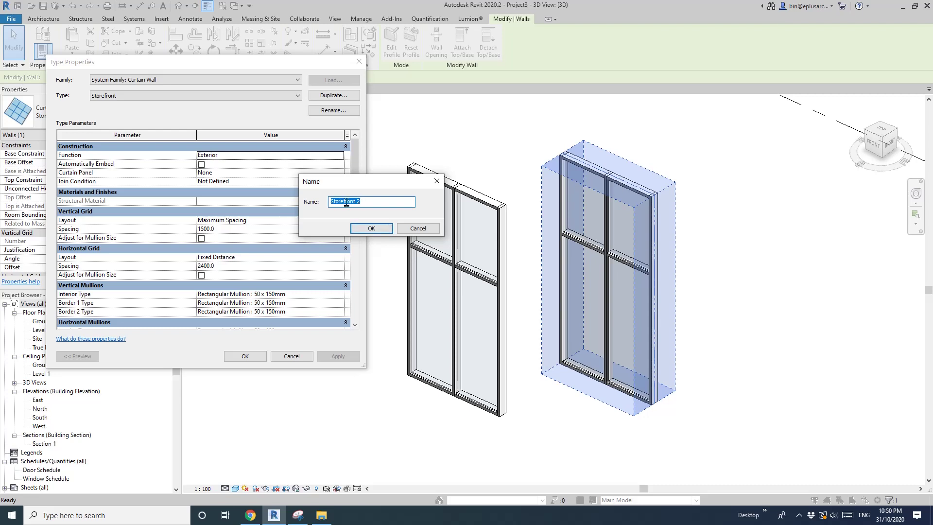
left_click(372, 228)
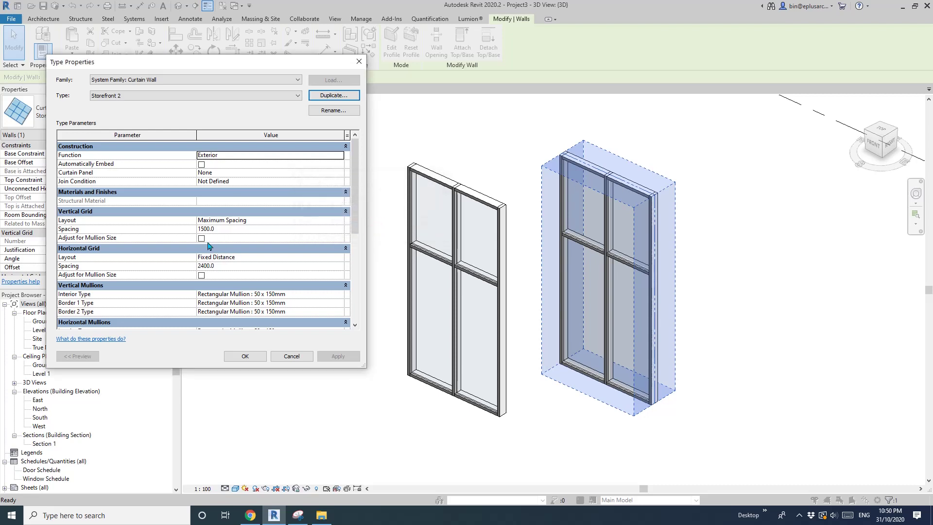
- Set the vertical grid and horizontal grid layouts of Storefront 2 to None
left_click(339, 220)
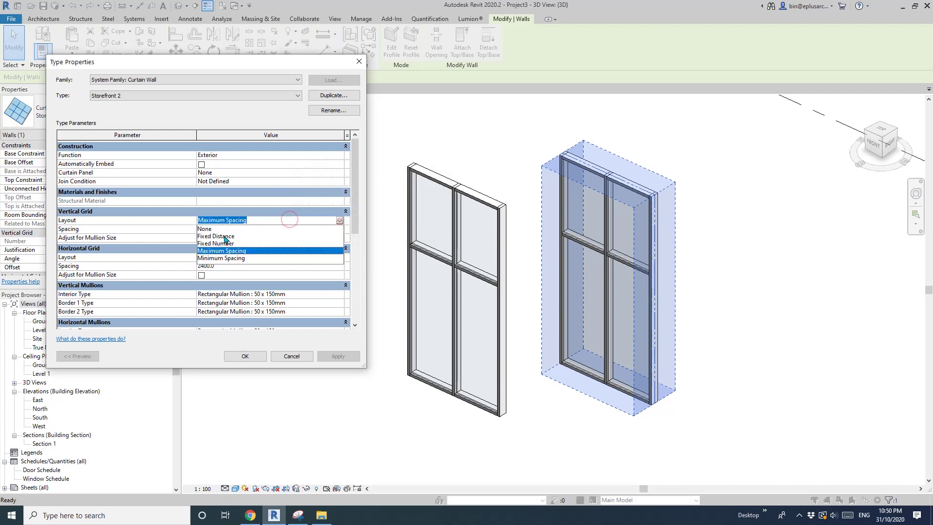
left_click(206, 231)
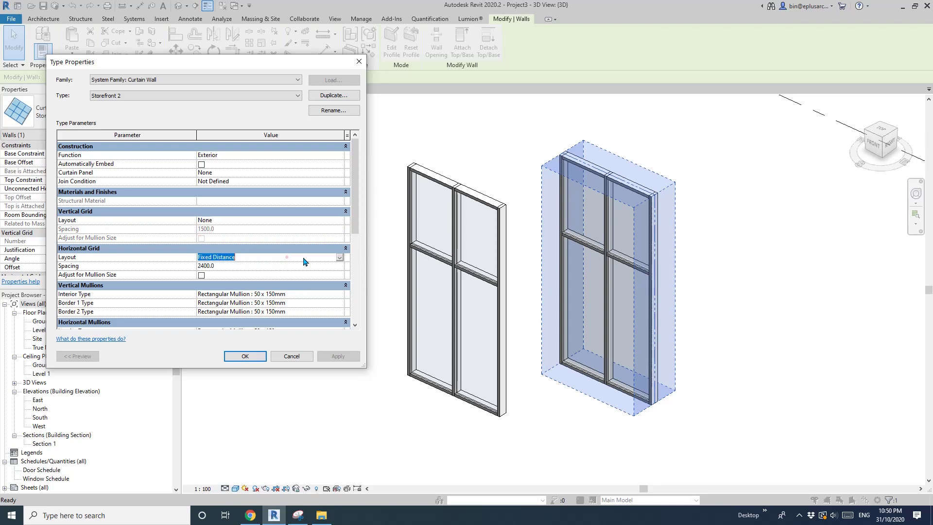
left_click(339, 258)
left_click(214, 267)
- Set the interior type of both the vertical and horizontal mullions of Storefront 2 to None
left_click_drag(355, 195, 355, 243)
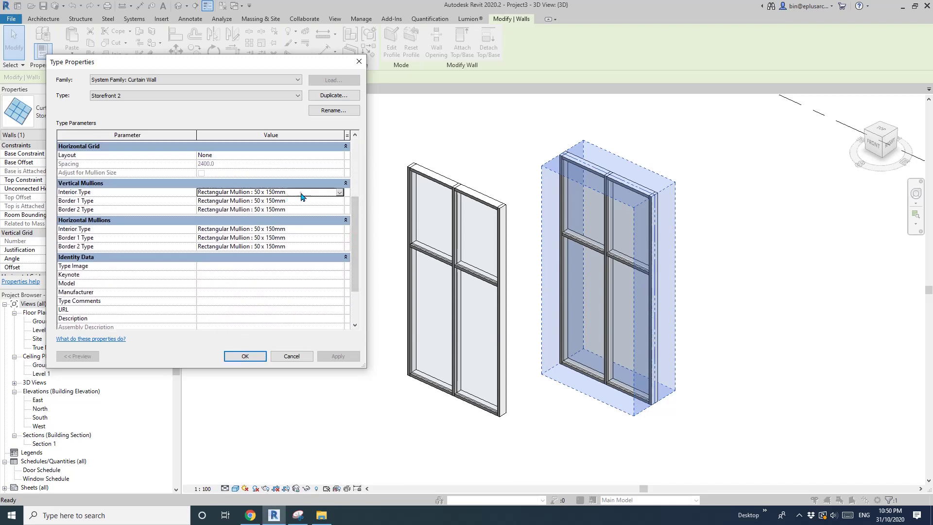
left_click(340, 192)
left_click(326, 201)
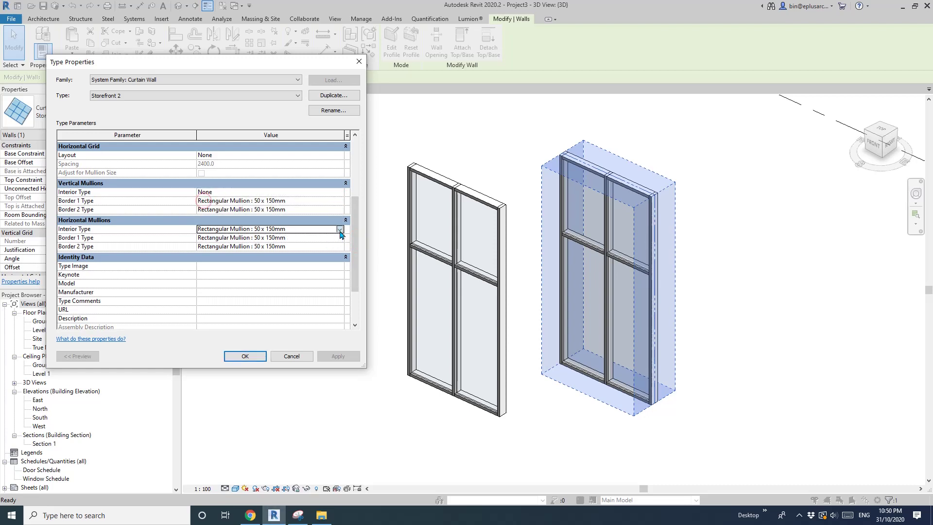
left_click(340, 230)
left_click(256, 238)
- Assign Rectangular Mullion : 20 x 100 to all four vertical and horizontal borders of Storefront 2 and delete the old type-generated gridlines
left_click(339, 201)
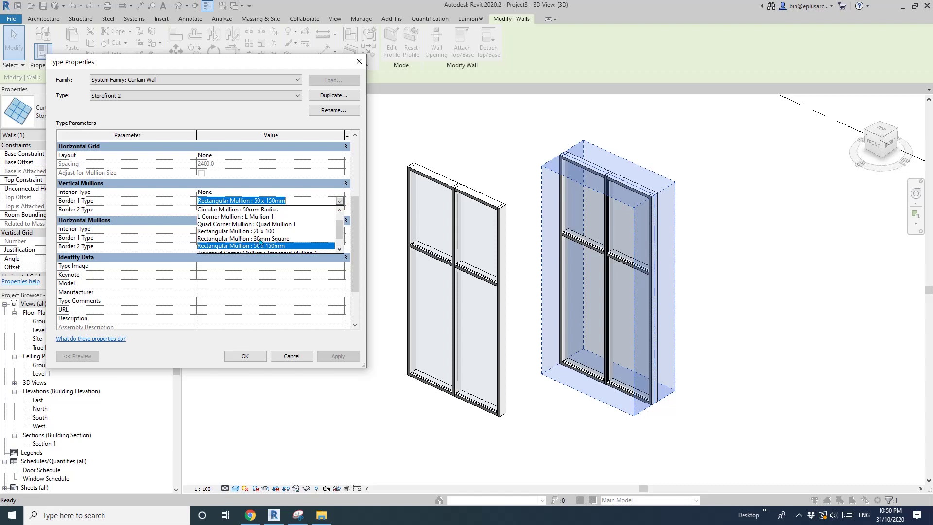
left_click(257, 231)
left_click(339, 210)
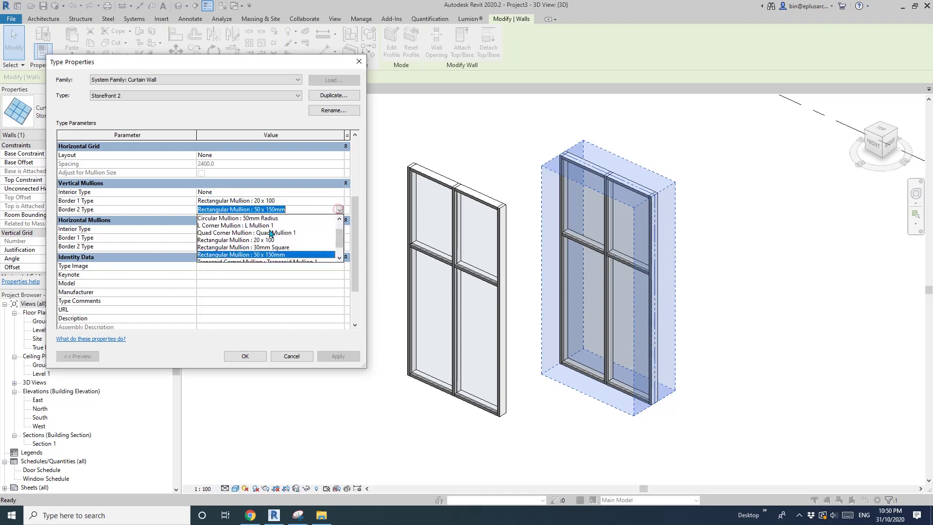
left_click(284, 244)
left_click(339, 238)
left_click(270, 267)
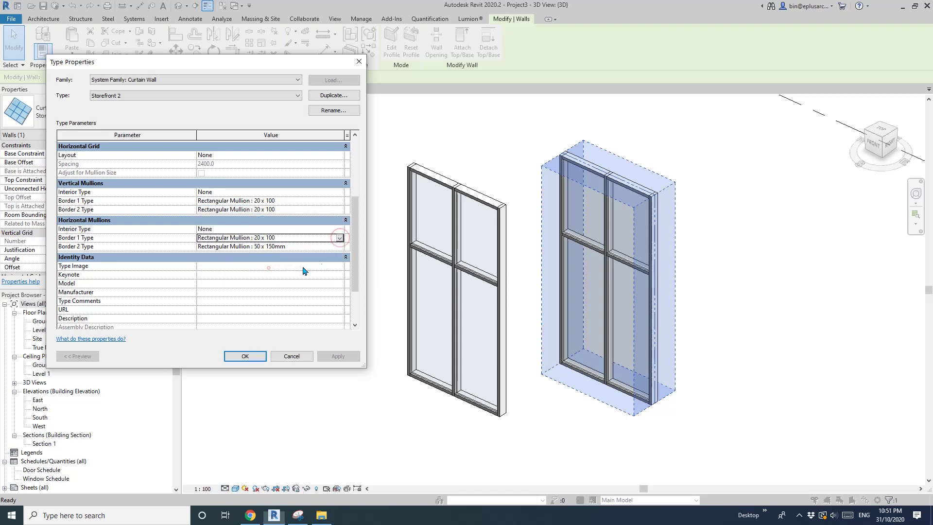
left_click(340, 246)
left_click(267, 280)
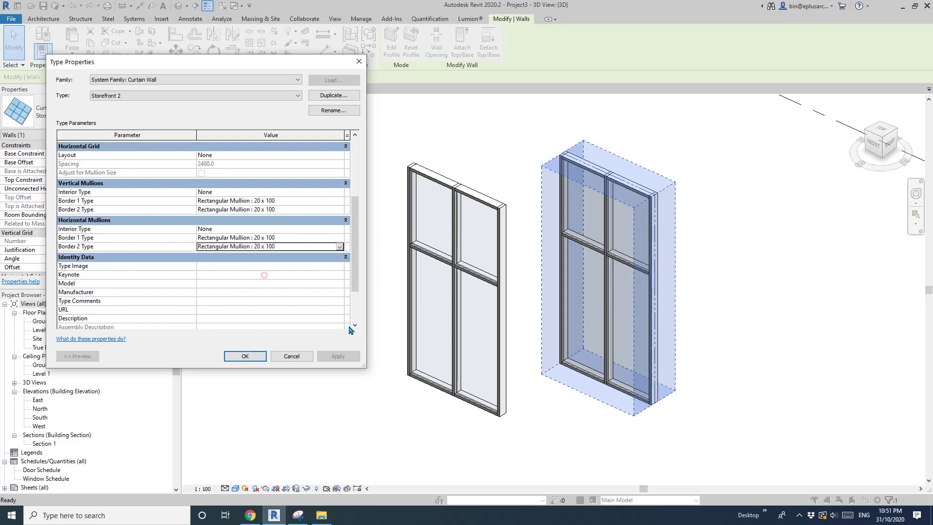
left_click(246, 357)
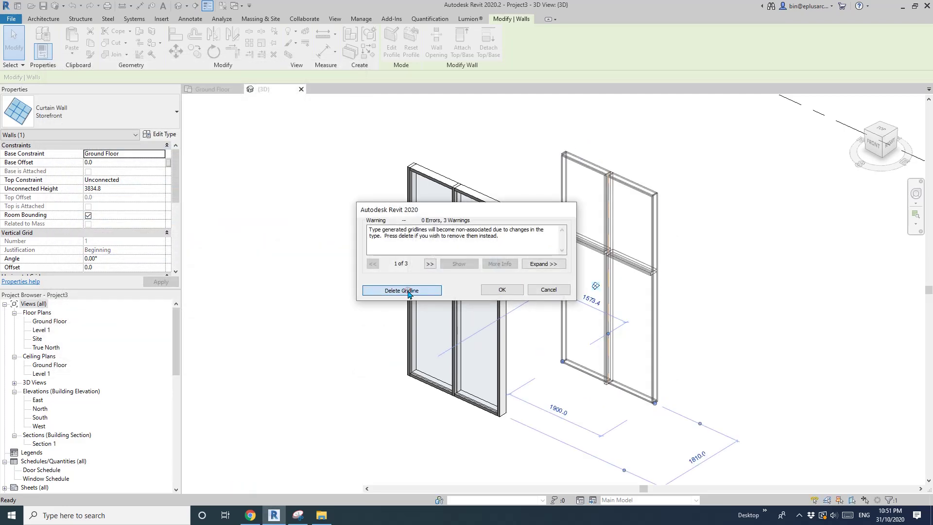
left_click(408, 291)
- Lower the top of the Storefront 2 wall to a height of about 2424 mm and shorten the wall's length
scroll(583, 336, "up", 4)
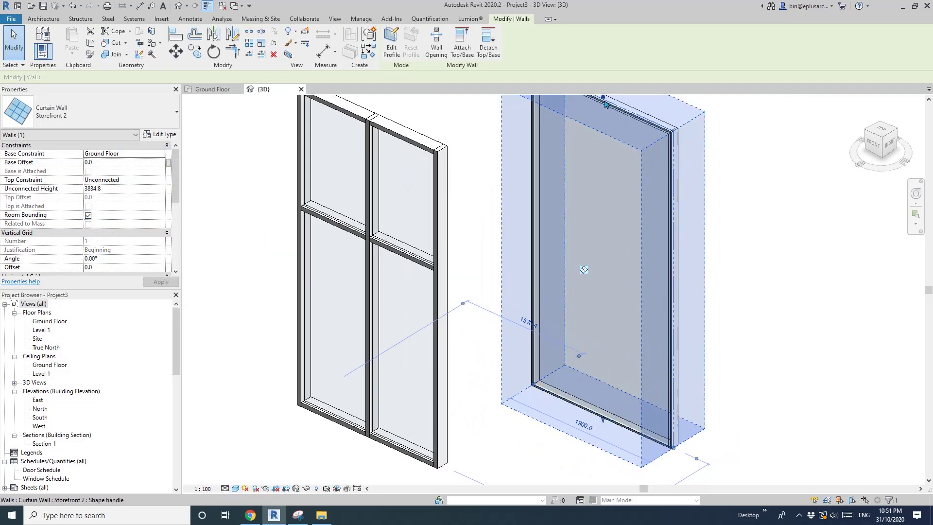
left_click_drag(605, 104, 605, 219)
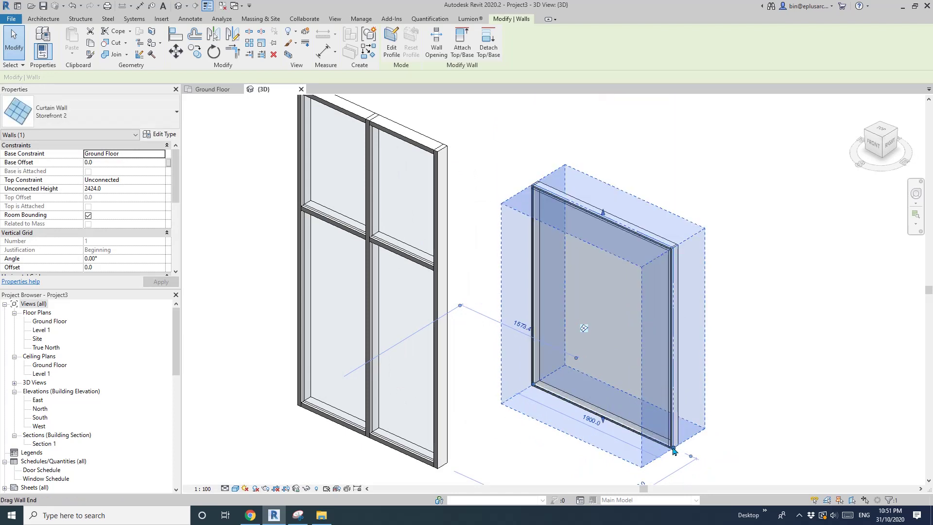
key("Escape")
- Compare the Storefront 2 wall's thin border frame with the mullions and bays of the original Storefront wall
scroll(579, 360, "up", 3)
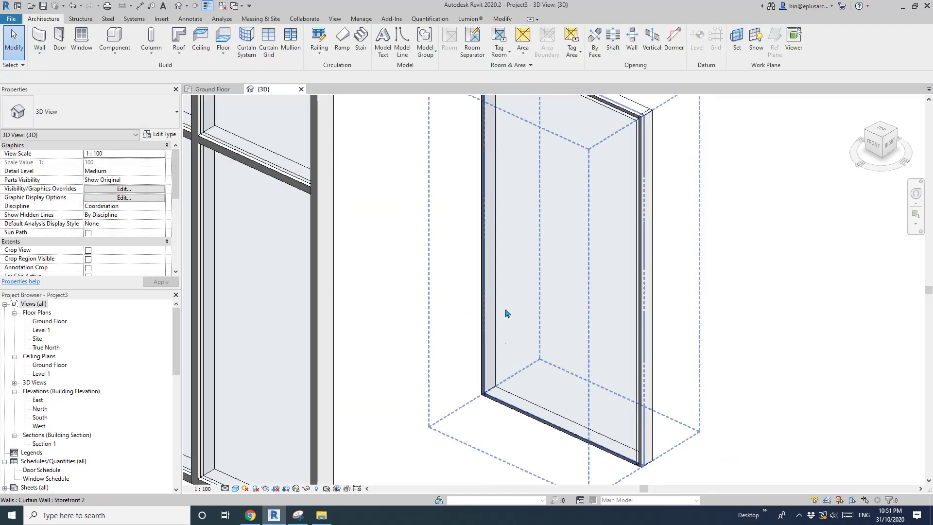
scroll(559, 263, "down", 4)
scroll(486, 205, "up", 3)
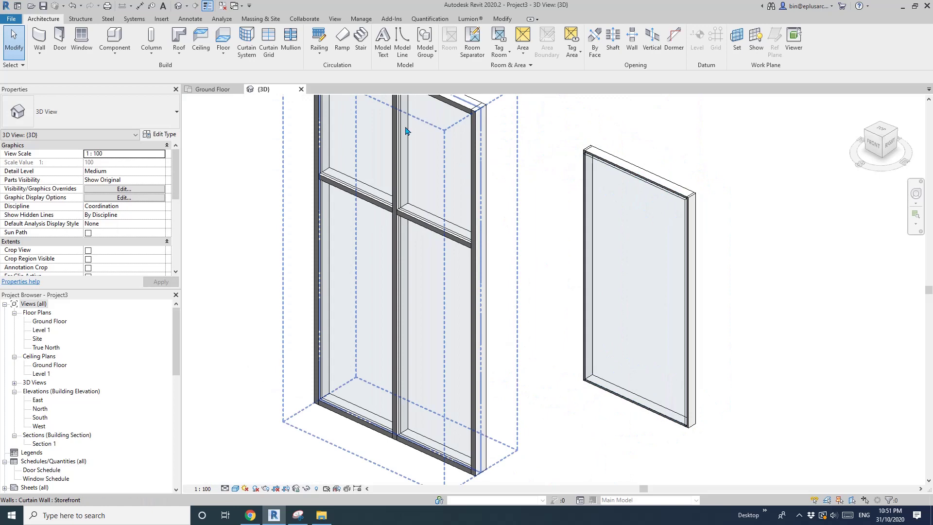
scroll(427, 204, "up", 5)
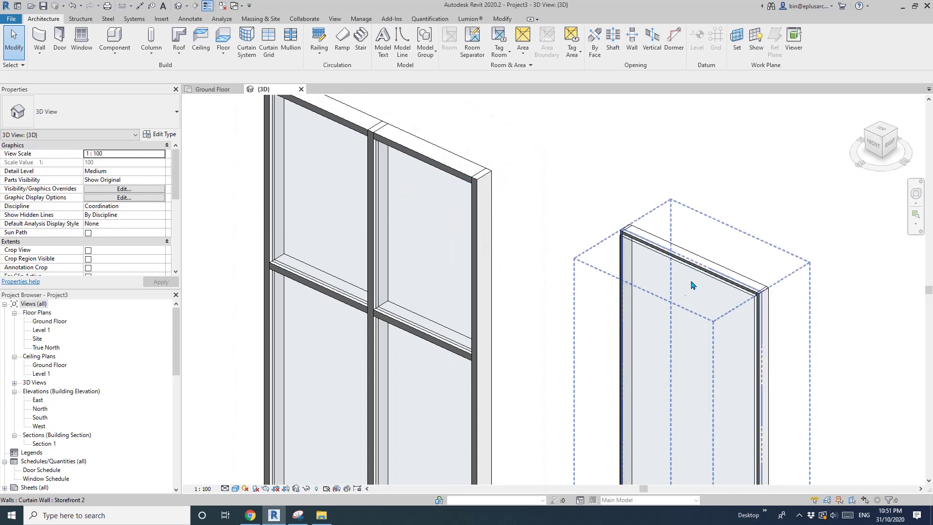
left_click(405, 256)
middle_click_drag(469, 238, 436, 201)
left_click(623, 298)
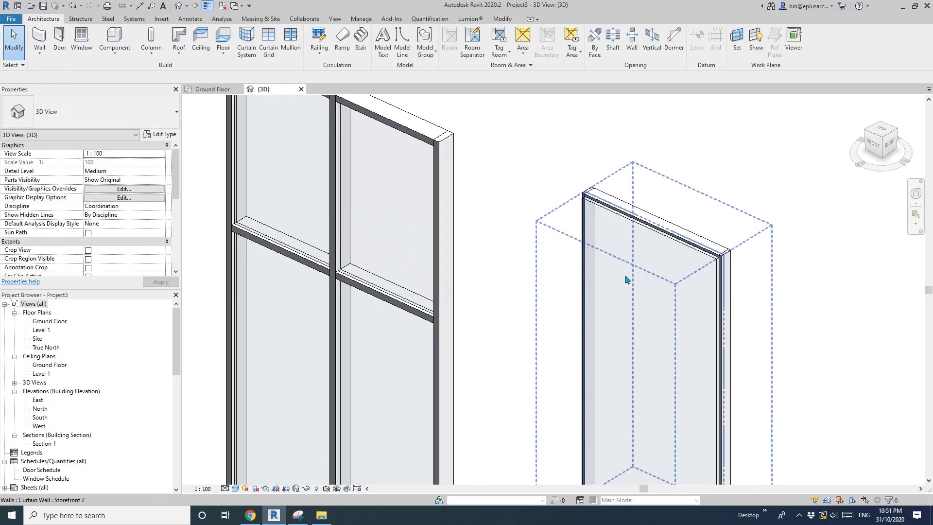
scroll(603, 234, "up", 4)
middle_click_drag(605, 233, 525, 213)
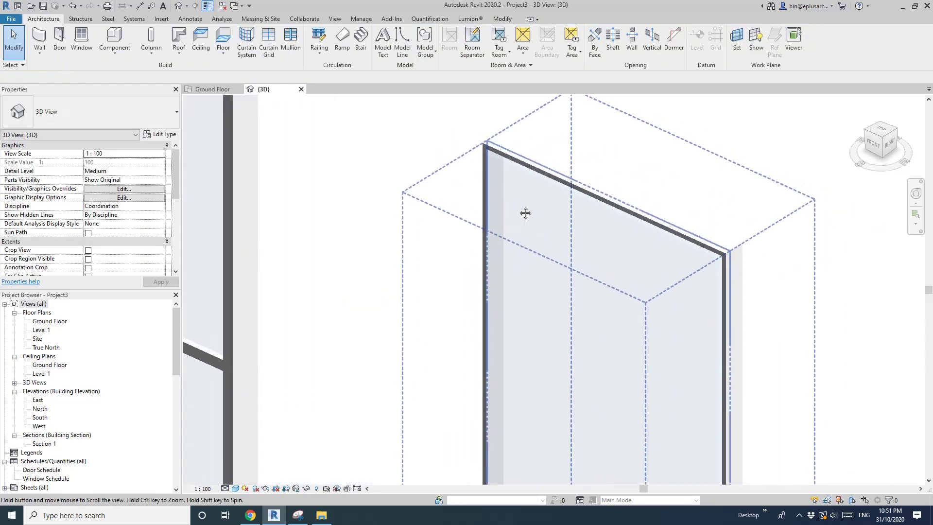
left_click(627, 256)
middle_click_drag(627, 256, 609, 264, "shift")
scroll(559, 245, "down", 3)
left_click(526, 234)
middle_click_drag(525, 231, 442, 321)
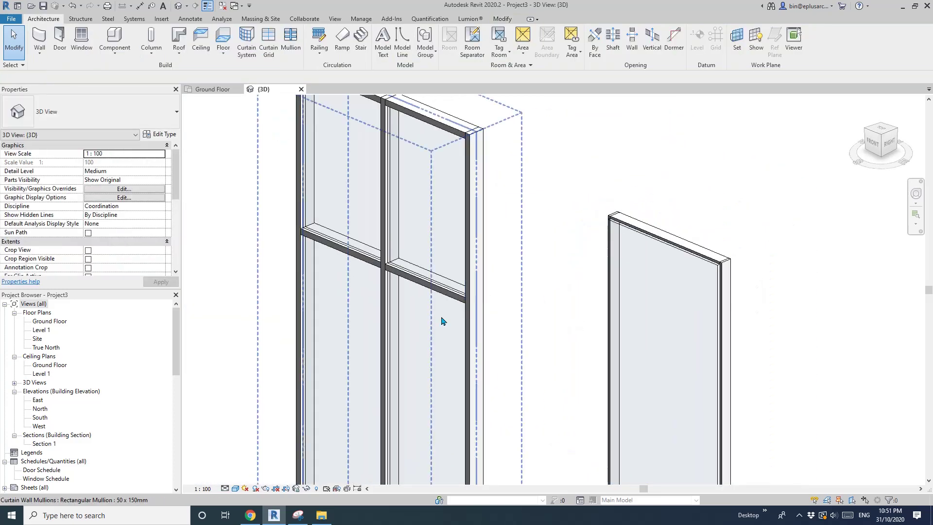
- Change the lower glazed panel in the Storefront wall's second bay to the Curtain Wall type Storefront 2
left_click(422, 341)
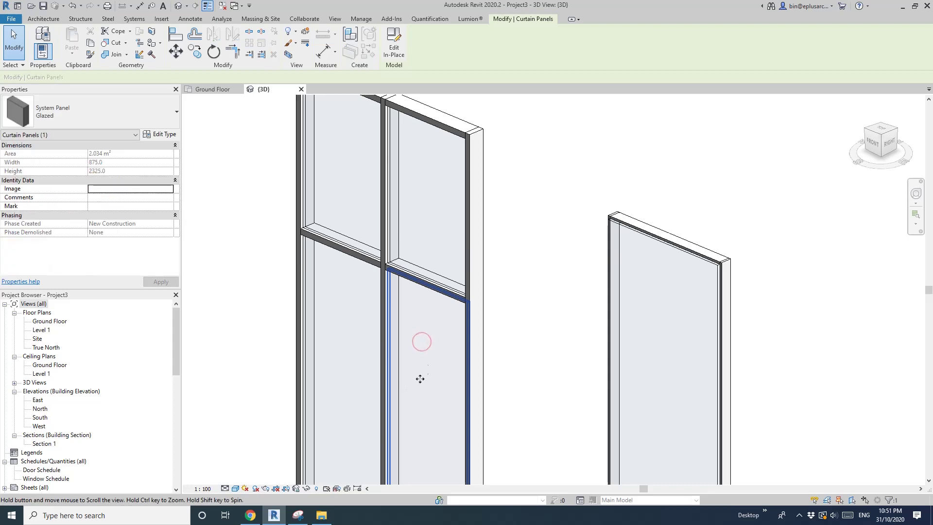
middle_click_drag(419, 375, 420, 305)
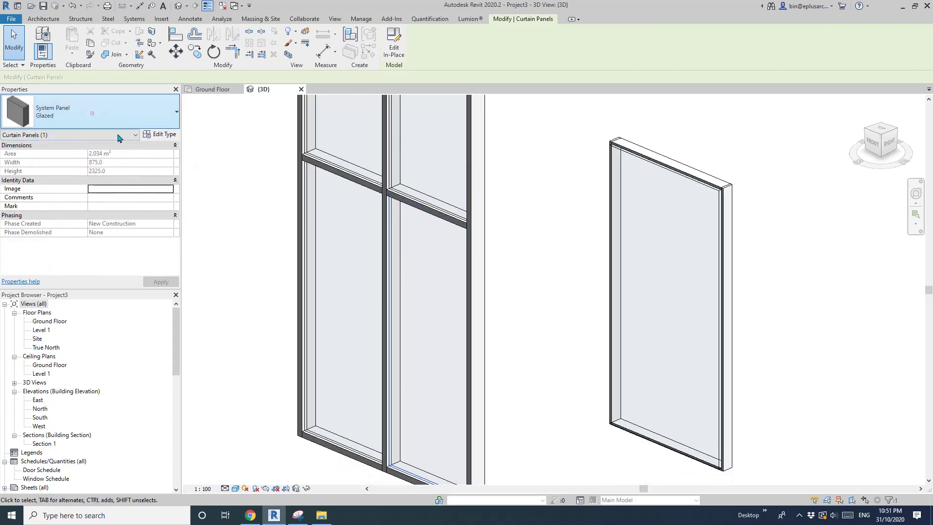
left_click(128, 123)
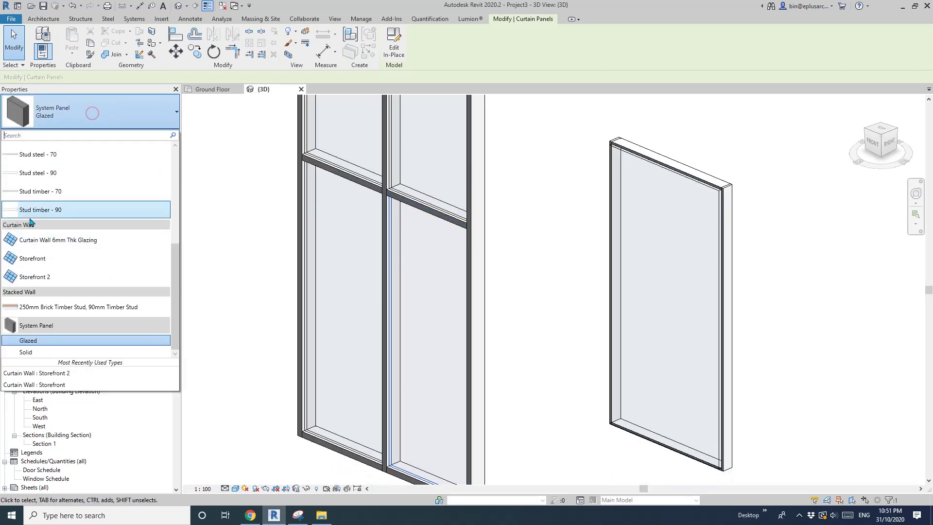
left_click(34, 280)
left_click(546, 271)
- Examine the nested frame at the base of the second bay and select its bottom 20 x 100 mullion
scroll(516, 320, "down", 1)
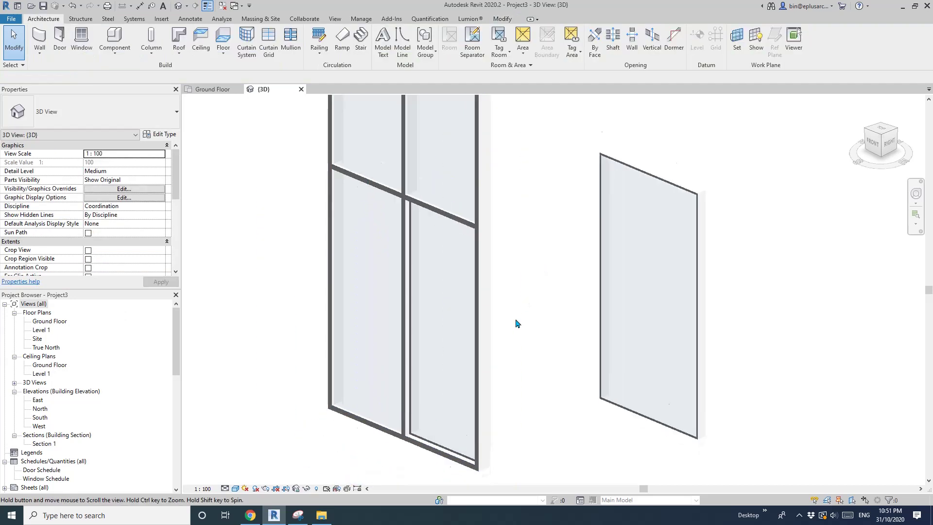
middle_click_drag(517, 323, 412, 297, "shift")
middle_click_drag(395, 293, 493, 267, "shift")
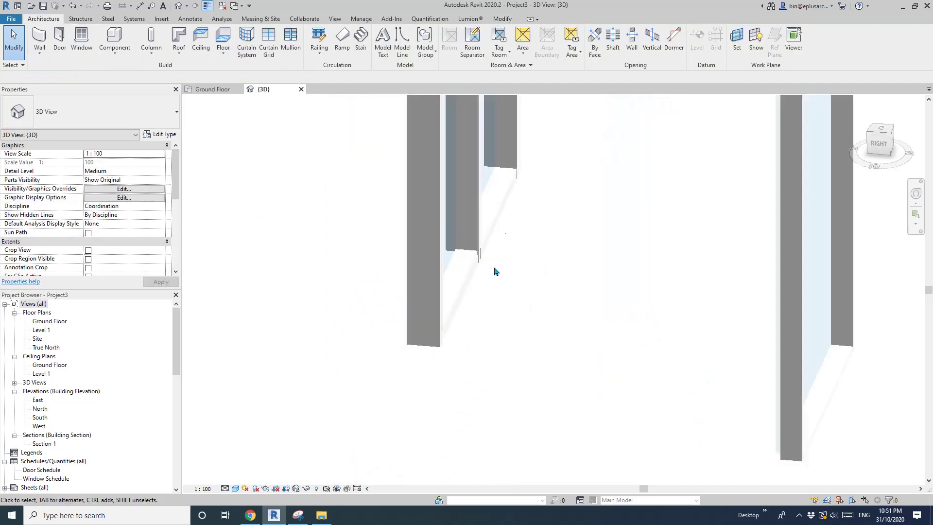
scroll(491, 269, "up", 4)
left_click(435, 246)
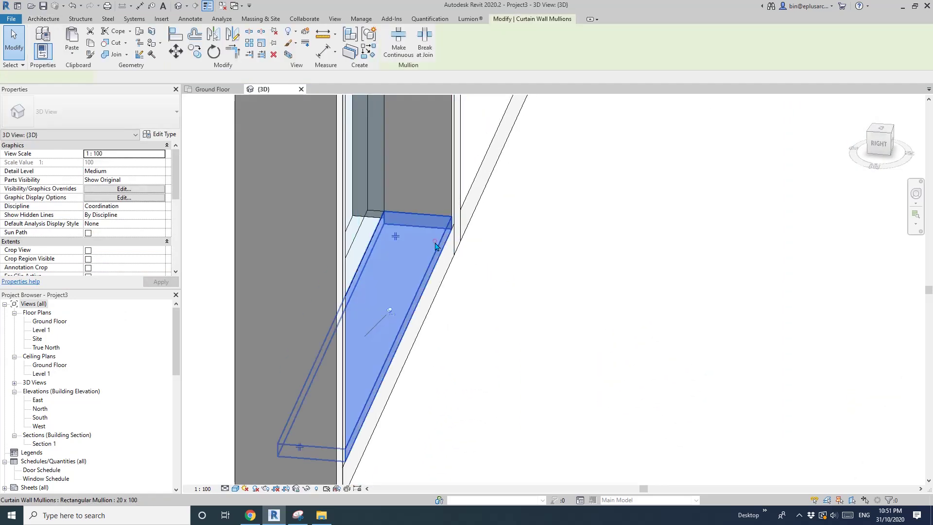
- Compare the nested Storefront 2 frame in the second bay with the plain first bay and the separate Storefront 2 wall
scroll(438, 241, "down", 5)
key("Escape")
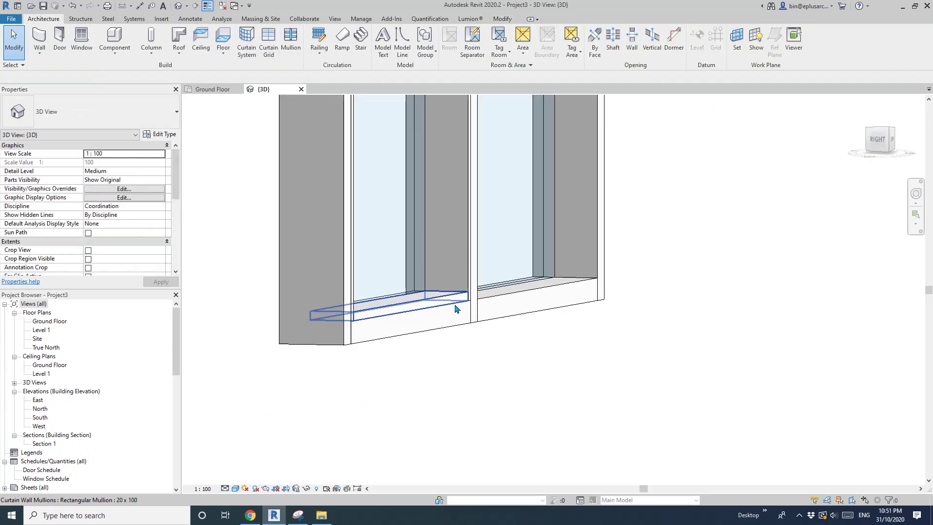
middle_click_drag(440, 310, 506, 336, "shift")
scroll(311, 312, "up", 3)
mouse_move(309, 311)
middle_mouse_down("shift")
mouse_move(302, 308)
mouse_move(371, 319)
mouse_move(302, 319)
mouse_move(396, 362)
mouse_move(501, 368)
mouse_move(529, 287)
mouse_move(495, 296)
mouse_move(433, 281)
mouse_move(423, 301)
mouse_move(395, 235)
mouse_move(418, 235)
mouse_move(427, 200)
mouse_move(346, 218)
middle_mouse_up("shift")
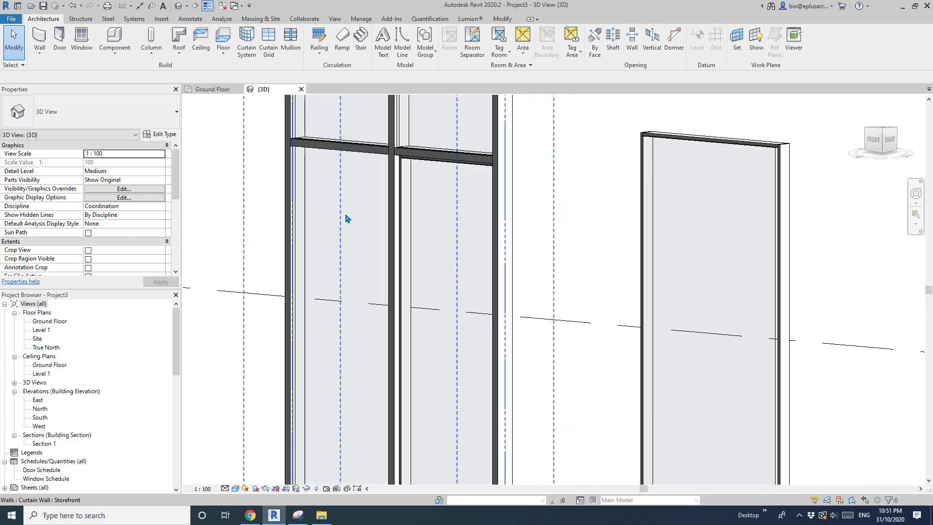
left_click(354, 219)
scroll(352, 214, "down", 3)
key("Escape")
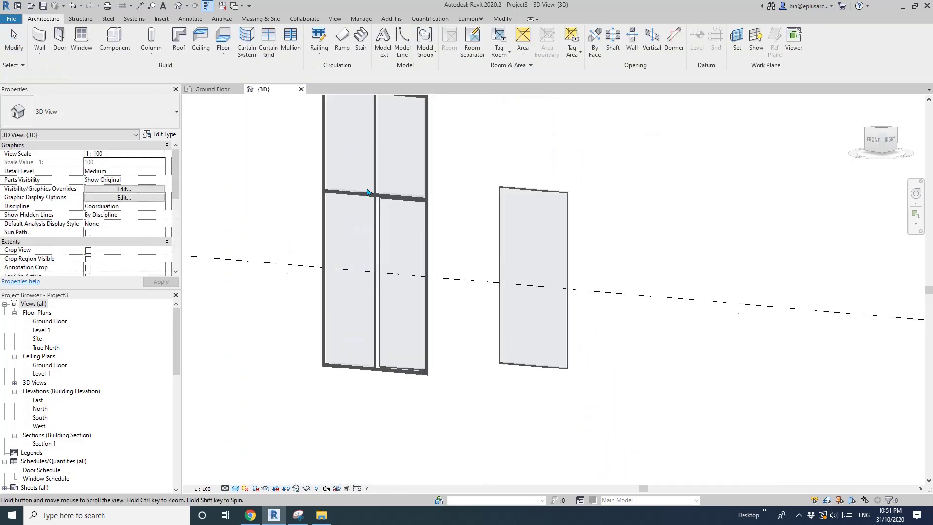
- Set the Storefront wall type's curtain panel to Curtain Wall : Storefront 2 and check the upper panel of the second bay
middle_click_drag(358, 184, 403, 207, "shift")
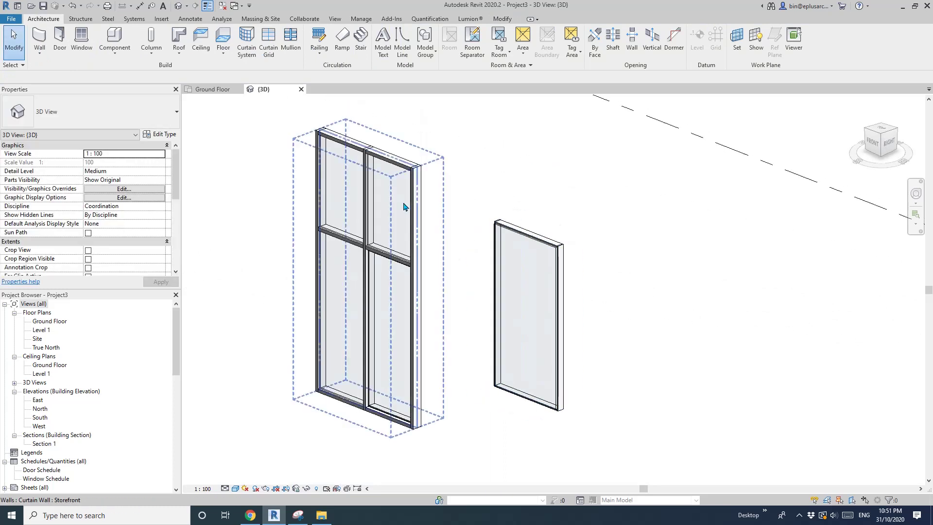
left_click(387, 201)
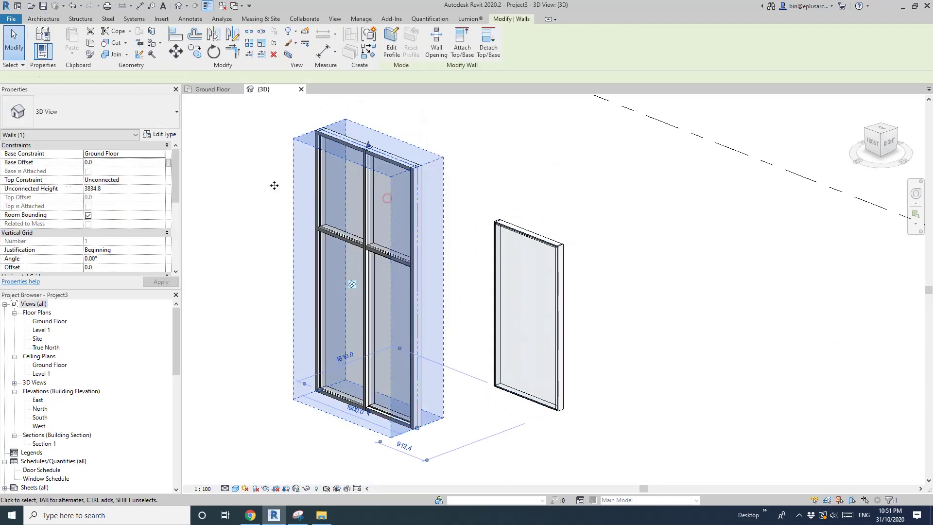
left_click(156, 136)
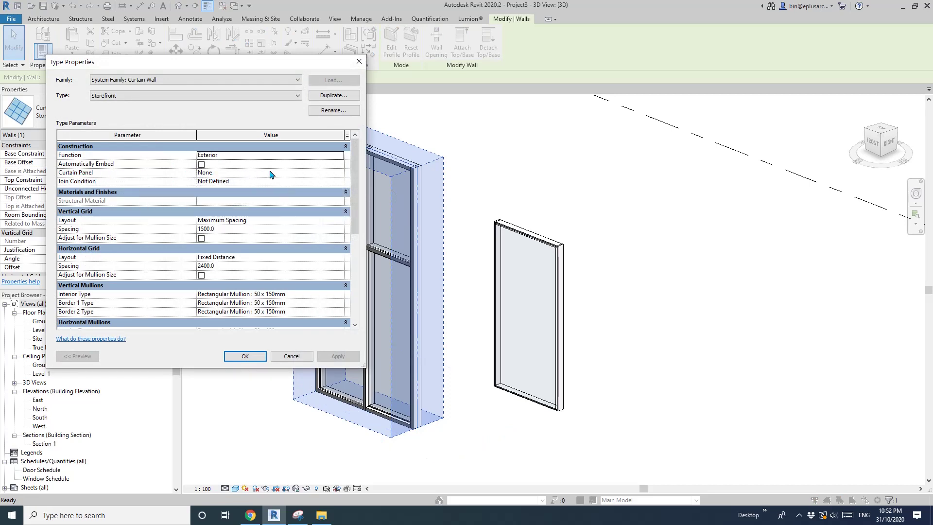
left_click(340, 173)
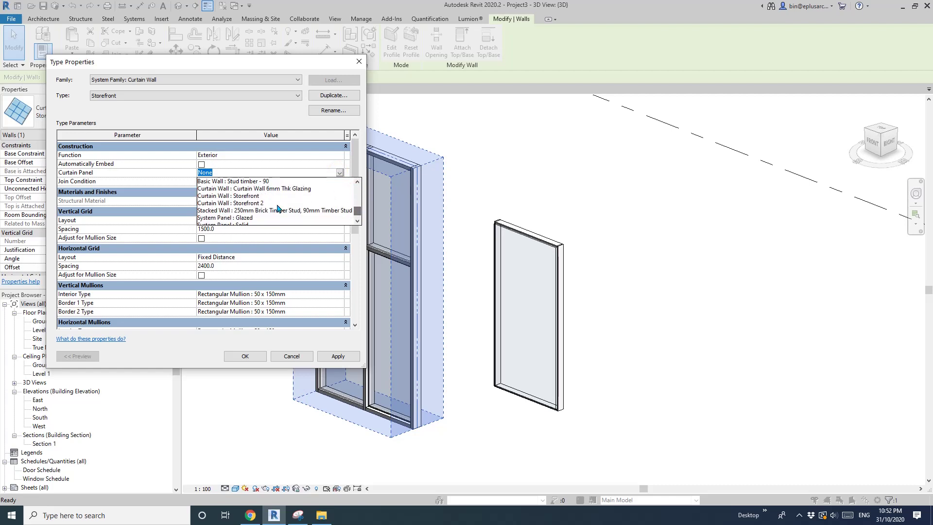
left_click(249, 203)
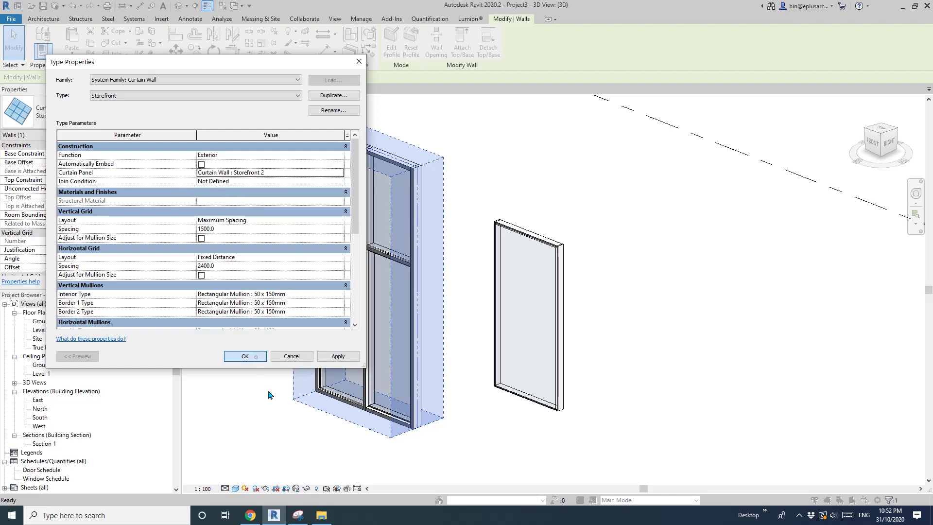
key("Escape")
middle_click_drag(341, 359, 429, 351)
scroll(387, 290, "up", 3)
left_click(396, 202)
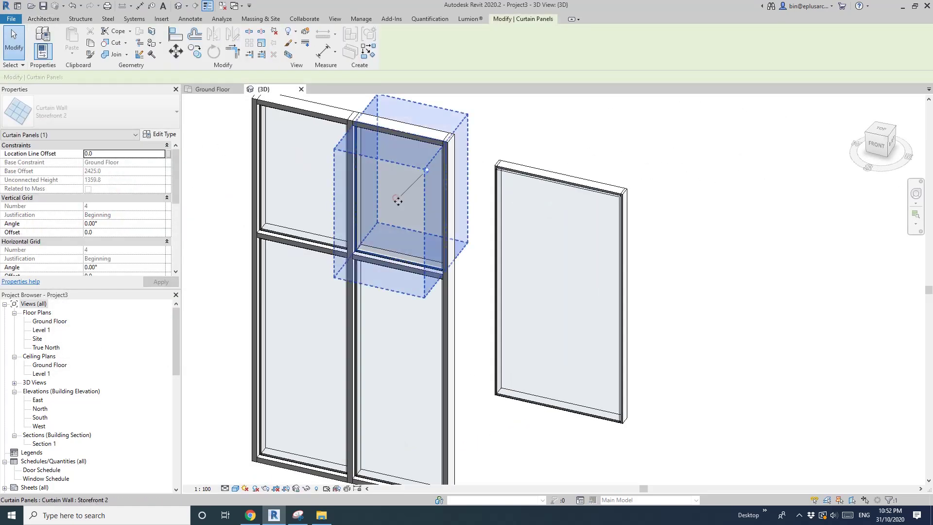
key("Escape")
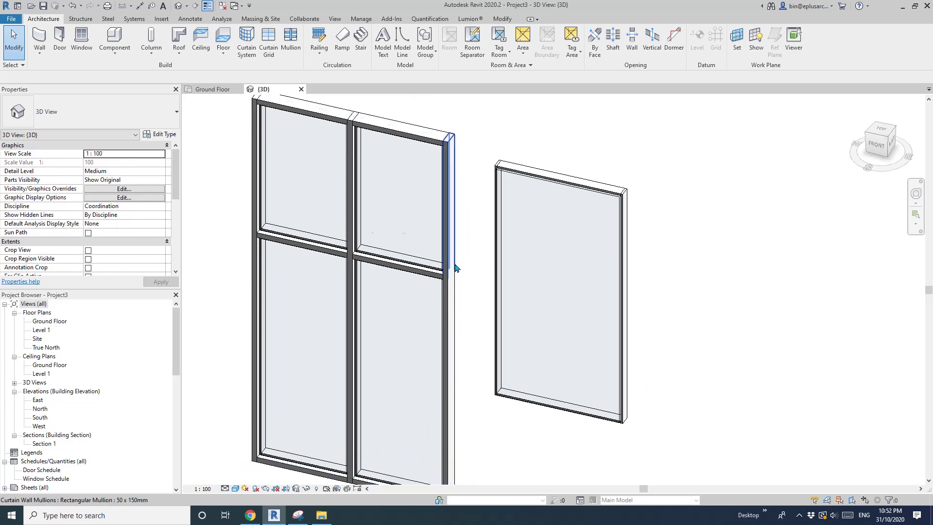
- Draw a new Storefront curtain wall about 1600 mm long beside the two existing walls
middle_click_drag(484, 258, 446, 245, "shift")
scroll(444, 242, "down", 1)
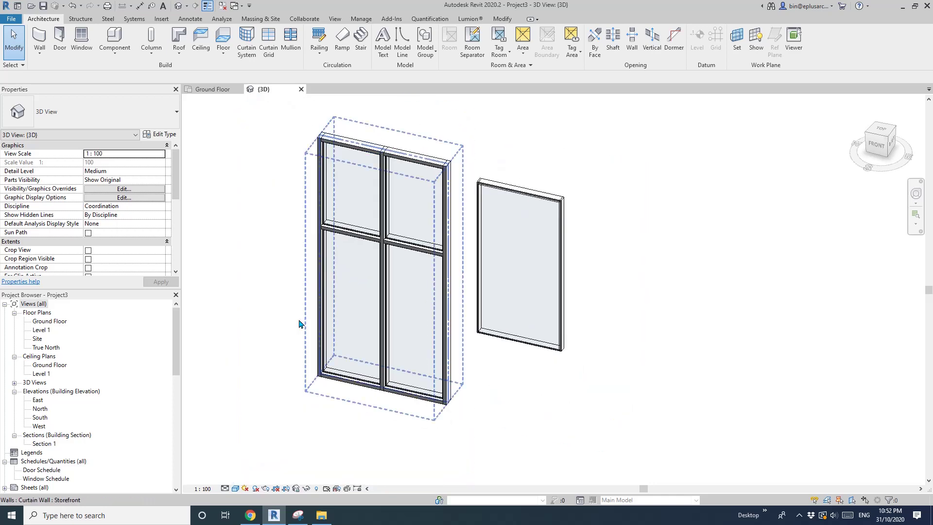
key("Tab")
left_click(453, 187)
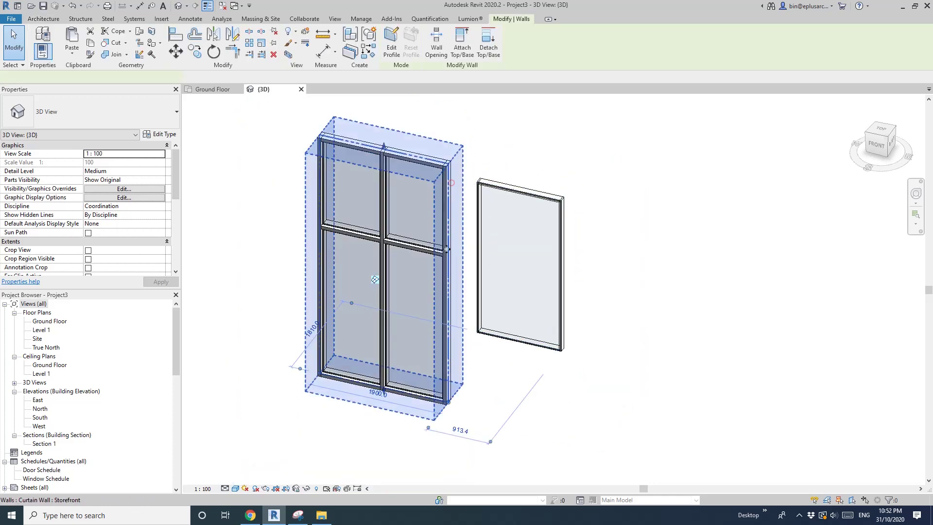
middle_click_drag(452, 187, 493, 358, "shift")
key("Escape")
key("w")
key("a")
left_click(491, 354)
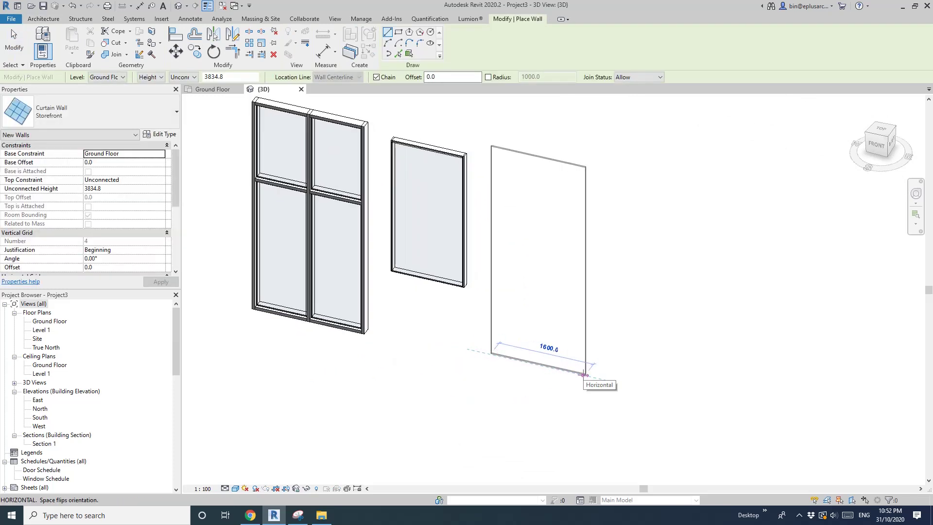
left_click(574, 373)
key("Escape")
key("Escape")
- Examine from behind how the nested Storefront 2 frames meet the new wall's middle horizontal mullion
scroll(561, 275, "up", 3)
middle_click_drag(562, 275, 416, 258, "shift")
scroll(490, 243, "up", 5)
scroll(505, 232, "down", 2)
scroll(335, 287, "down", 2)
middle_click_drag(335, 287, 557, 249)
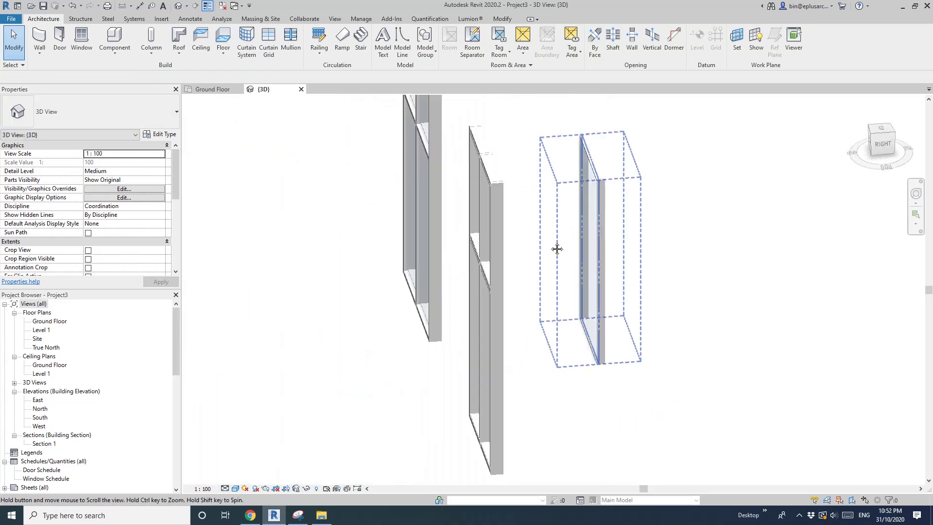
left_click(487, 204)
scroll(424, 243, "up", 5)
scroll(507, 289, "up", 6)
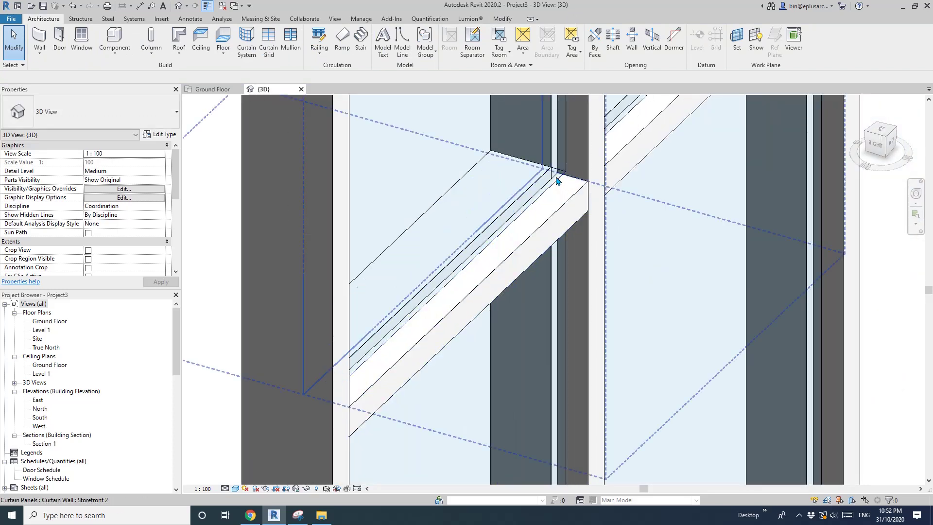
left_click(554, 186)
scroll(549, 199, "down", 5)
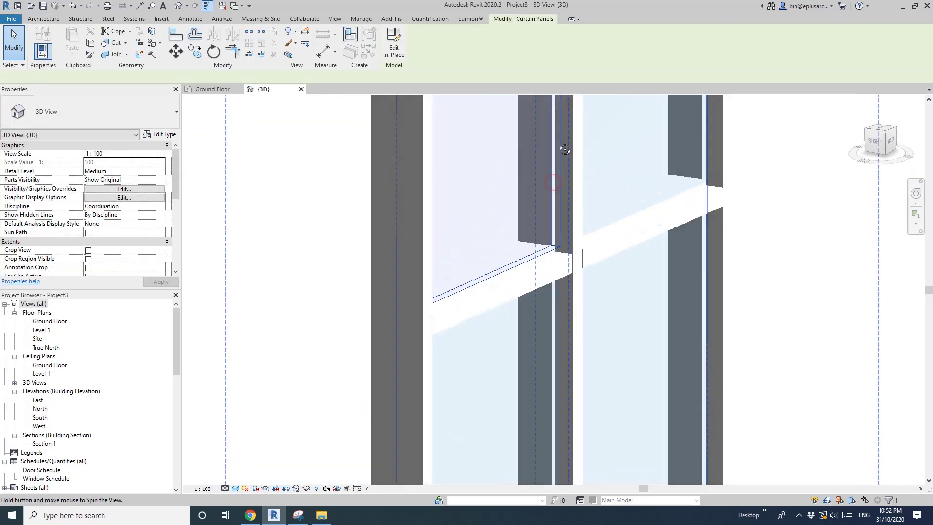
middle_click_drag(591, 263, 604, 243, "shift")
scroll(561, 275, "up", 2)
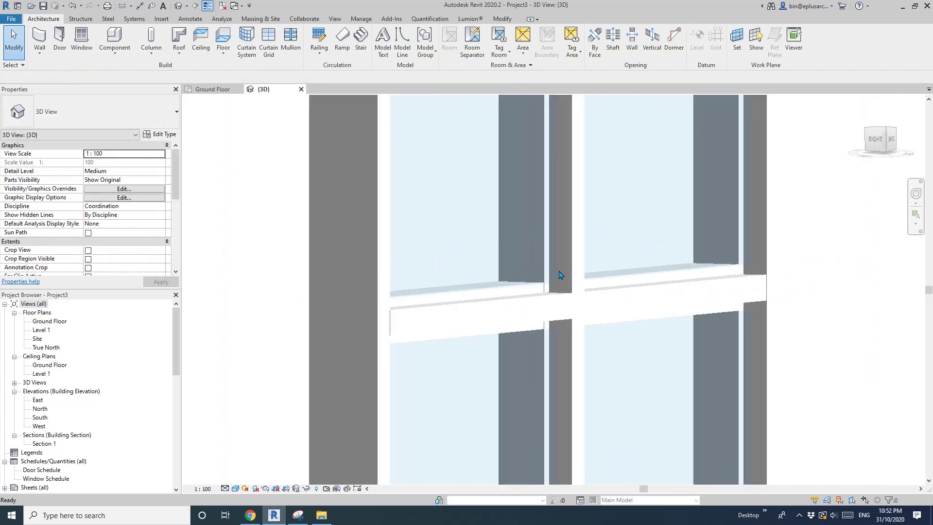
- Inspect the extent of an upper nested glazed panel, then view the lower corner of the neighbouring bay's glass
left_click(557, 273)
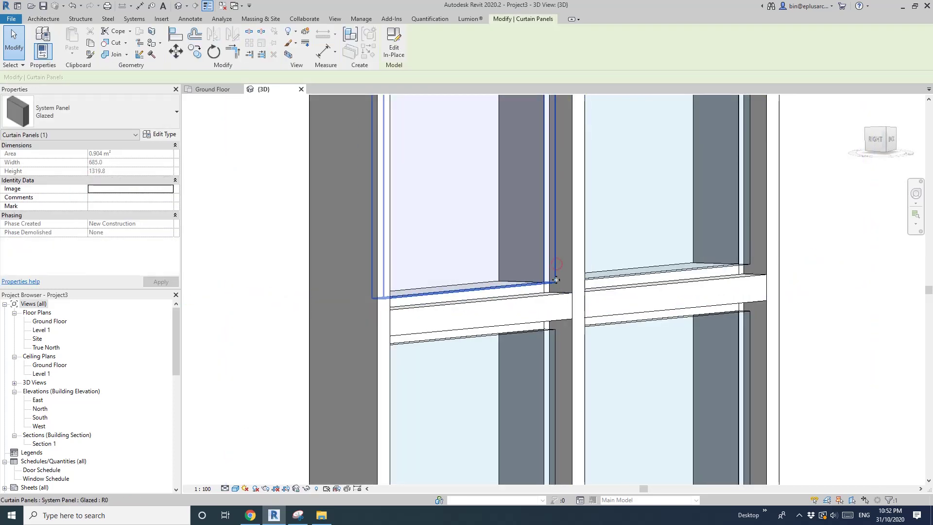
scroll(542, 284, "down", 2)
middle_click_drag(542, 284, 594, 325, "shift")
key("Escape")
scroll(625, 272, "down", 2)
scroll(637, 272, "up", 3)
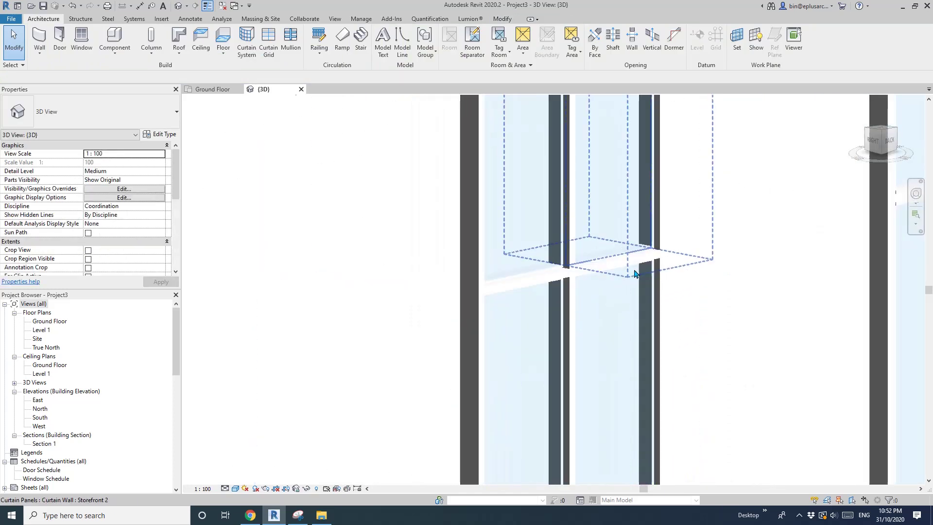
middle_click_drag(633, 266, 577, 274)
scroll(611, 241, "up", 2)
scroll(611, 242, "up", 4)
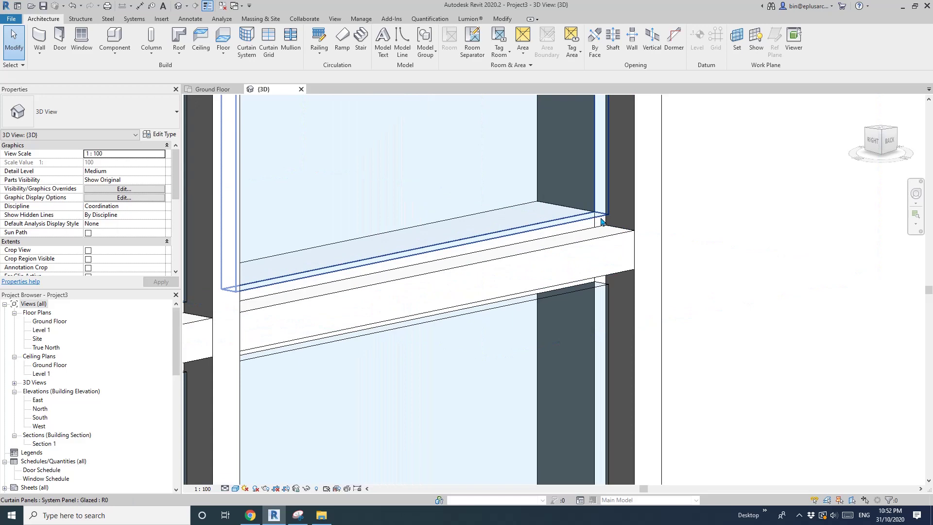
- Examine the neighbouring upper glazed panel's lower corner against the nested 20 x 100 mullions and the 50 x 150mm mullion
left_click(602, 221)
scroll(557, 276, "down", 4)
middle_click_drag(559, 276, 675, 247)
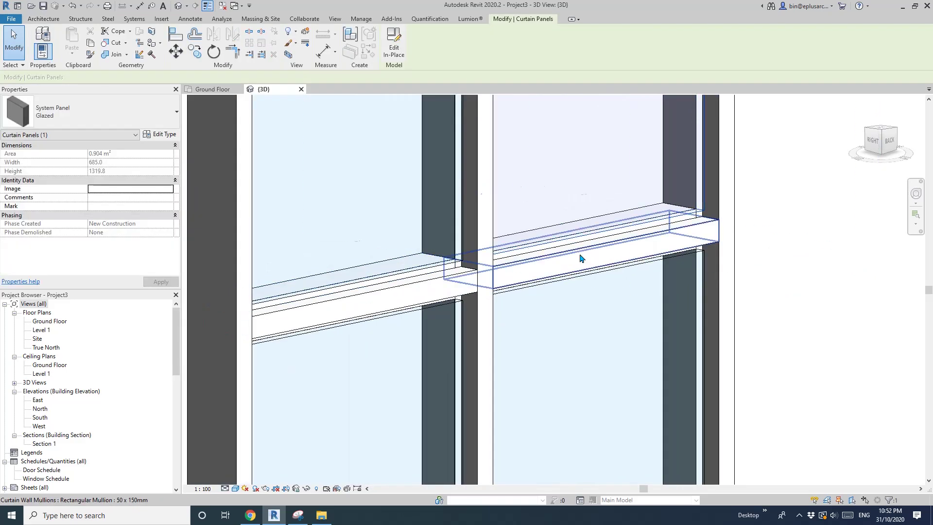
scroll(653, 214, "up", 5)
middle_click_drag(755, 189, 711, 249)
key("Escape")
middle_click_drag(677, 277, 657, 279)
key("Tab")
left_click(684, 273)
key("Escape")
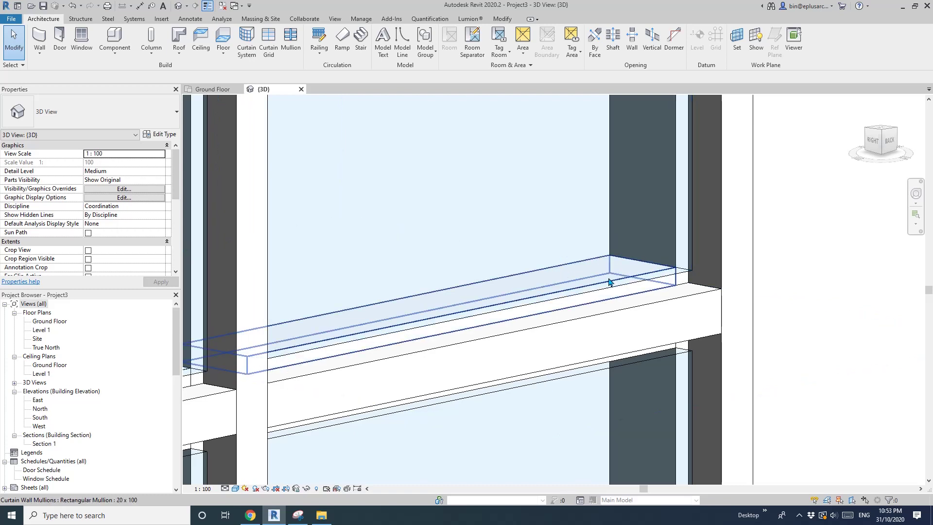
- Open that upper glazed panel for in-place editing and select its glass extrusion
scroll(597, 277, "up", 1)
middle_click_drag(648, 273, 596, 282)
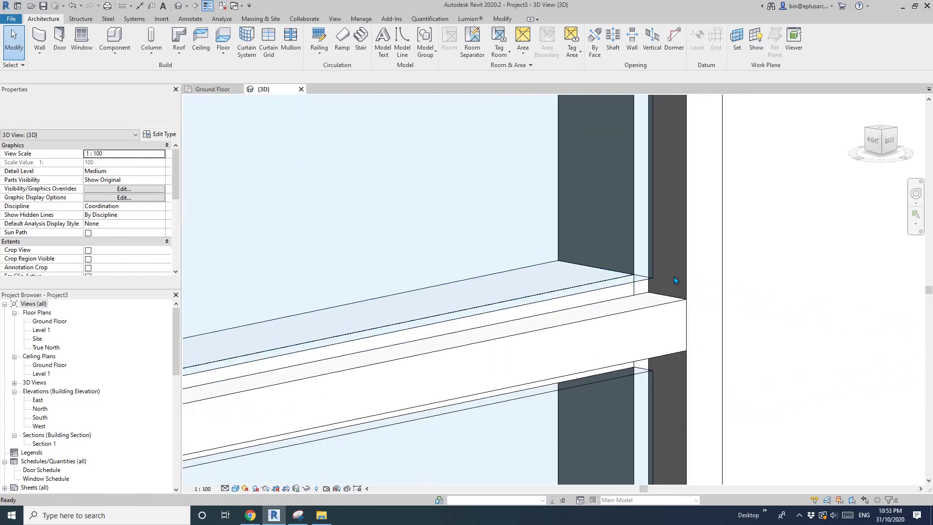
left_click(651, 281)
scroll(593, 294, "down", 4)
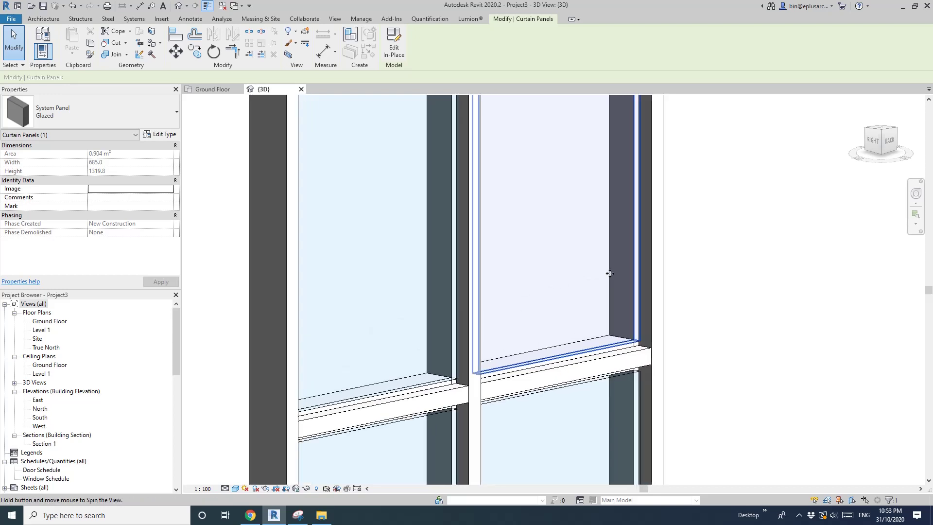
middle_click_drag(593, 294, 584, 304)
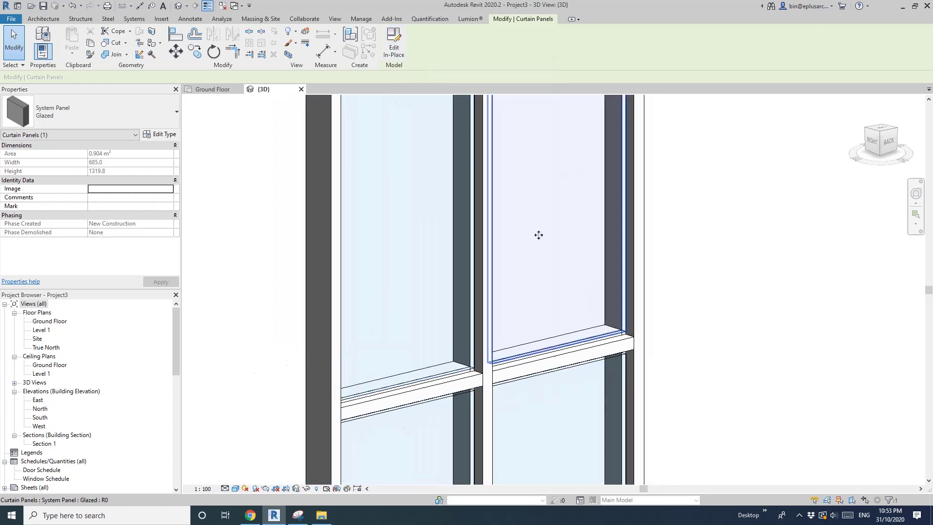
left_click(392, 50)
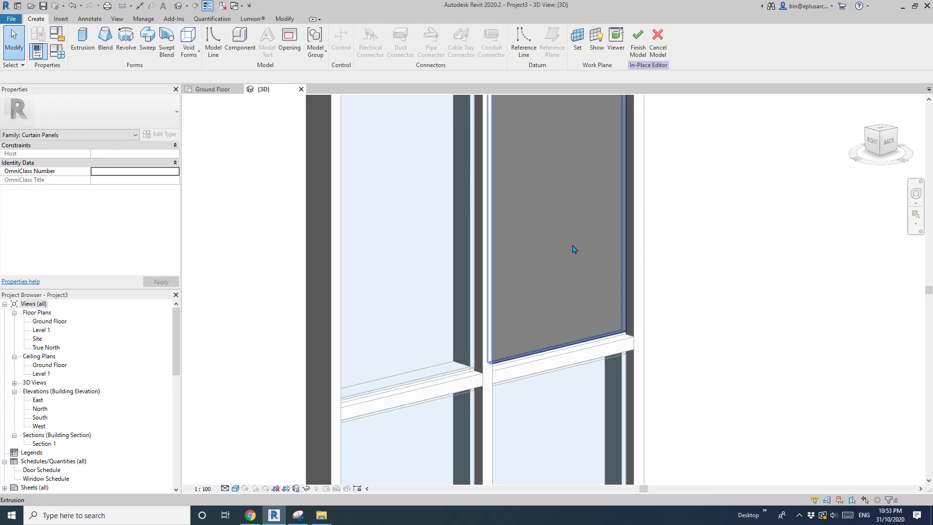
left_click(574, 250)
- Align the glass extrusion's bottom face to the top of the horizontal 50 x 150mm mullion, removing the conflicting constraints
middle_click_drag(592, 300, 527, 339, "shift")
scroll(559, 355, "up", 5)
key("a")
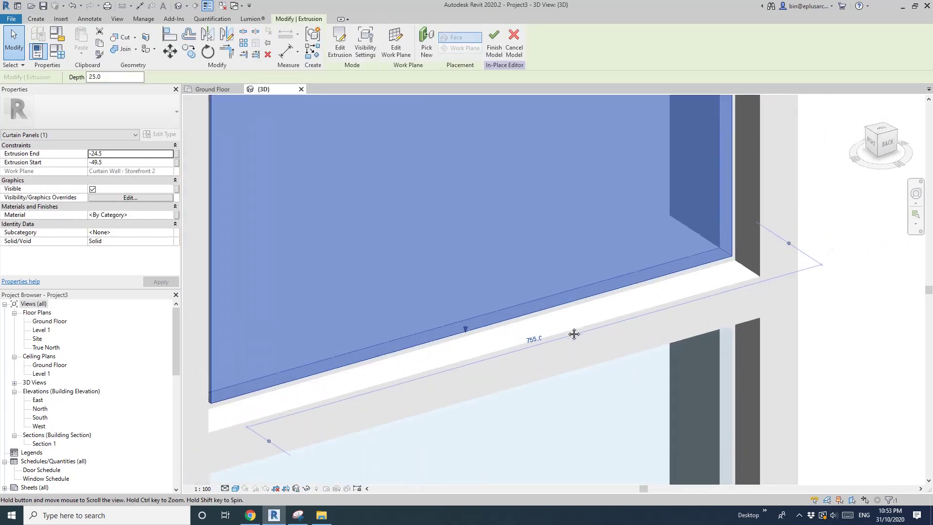
key("a")
key("l")
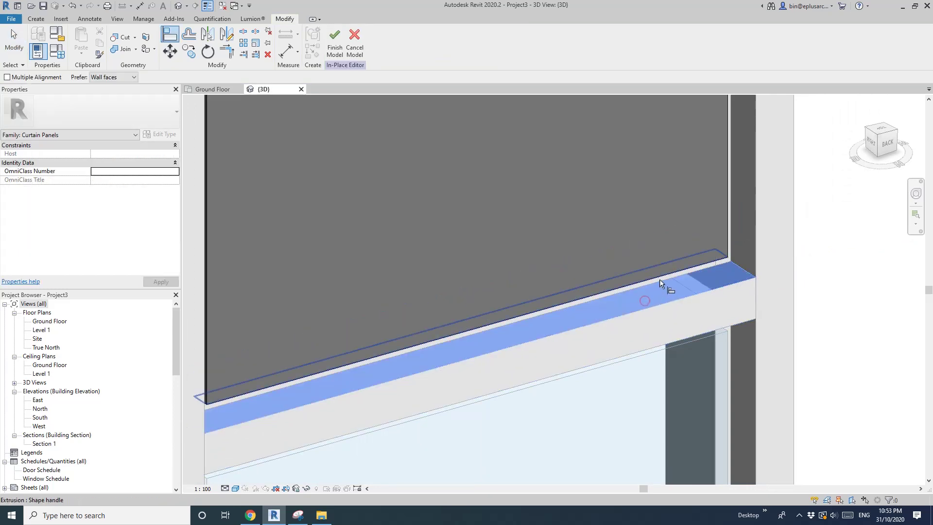
left_click(660, 280)
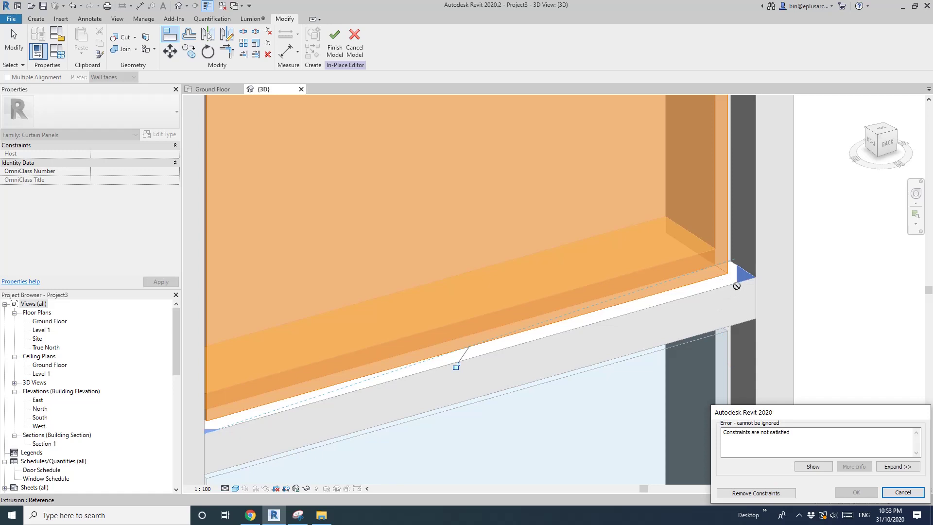
left_click(756, 493)
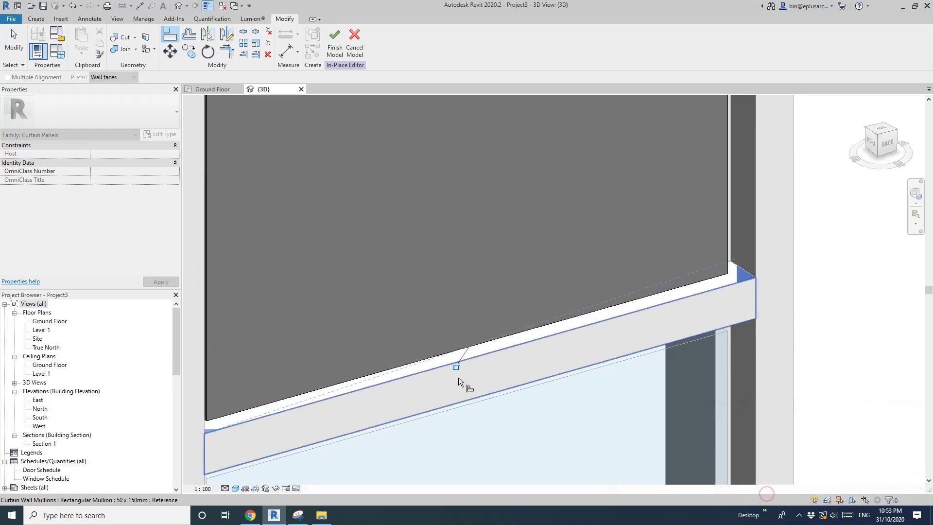
- Align the glass extrusion's outer side face to the vertical 50 x 150mm border mullion, removing the conflicting constraints
scroll(579, 346, "down", 1)
scroll(671, 308, "down", 3)
scroll(621, 337, "up", 5)
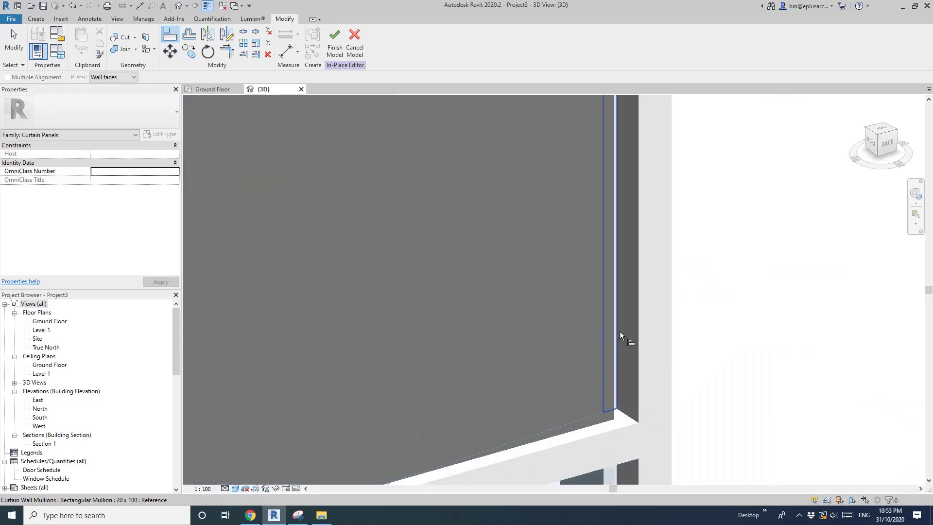
left_click(608, 367)
left_click(767, 493)
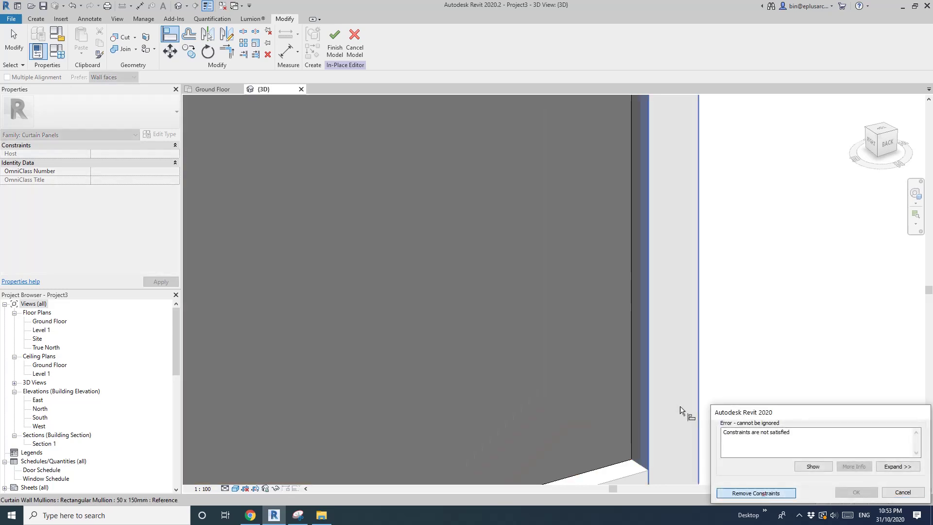
- Align the glass extrusion's opposite side face to the wall's middle vertical mullion, removing the conflicting constraints
scroll(620, 281, "down", 3)
middle_click_drag(583, 324, 538, 370, "shift")
scroll(550, 324, "up", 5)
scroll(566, 320, "up", 2)
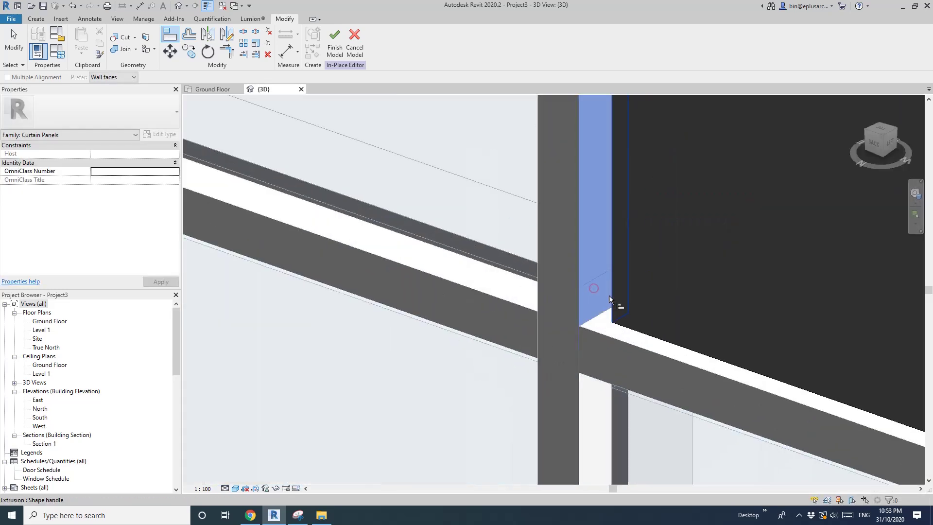
left_click(609, 295)
left_click(756, 493)
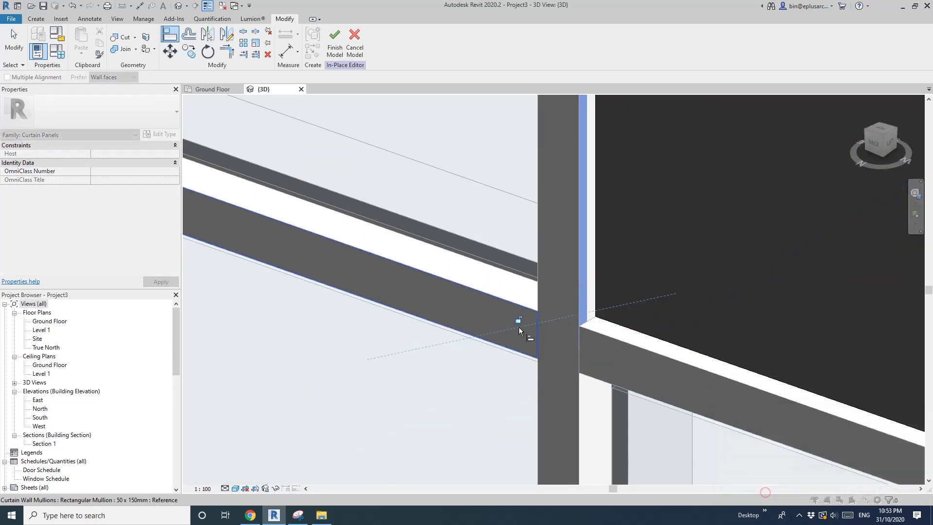
scroll(589, 288, "down", 4)
scroll(562, 308, "down", 3)
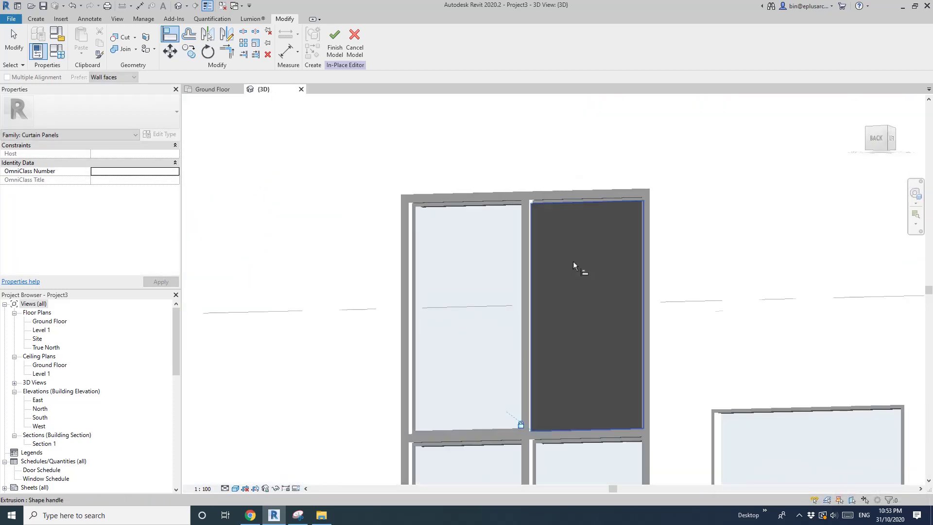
- Align and lock the glass extrusion's top face to the underside of the wall's top mullion, removing the conflicting constraints
middle_click_drag(581, 266, 576, 264, "shift")
scroll(536, 239, "up", 6)
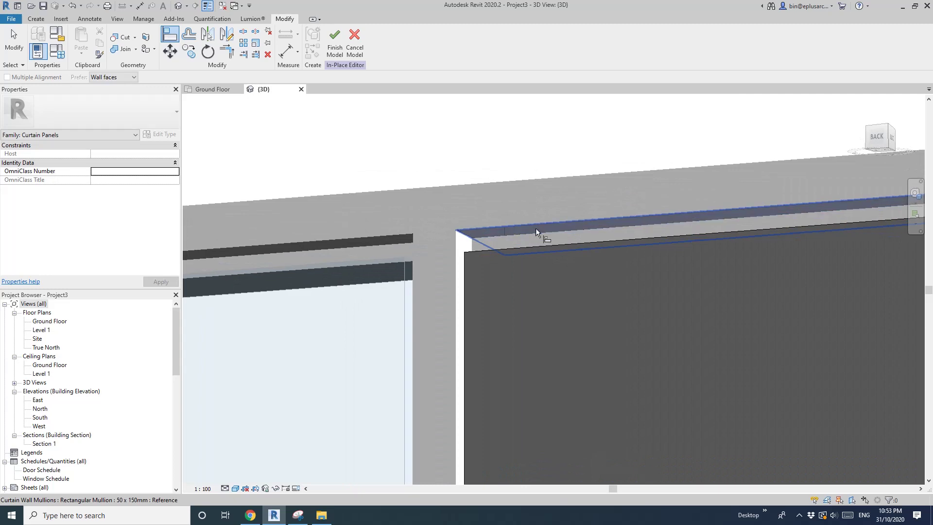
left_click(541, 244)
left_click(777, 493)
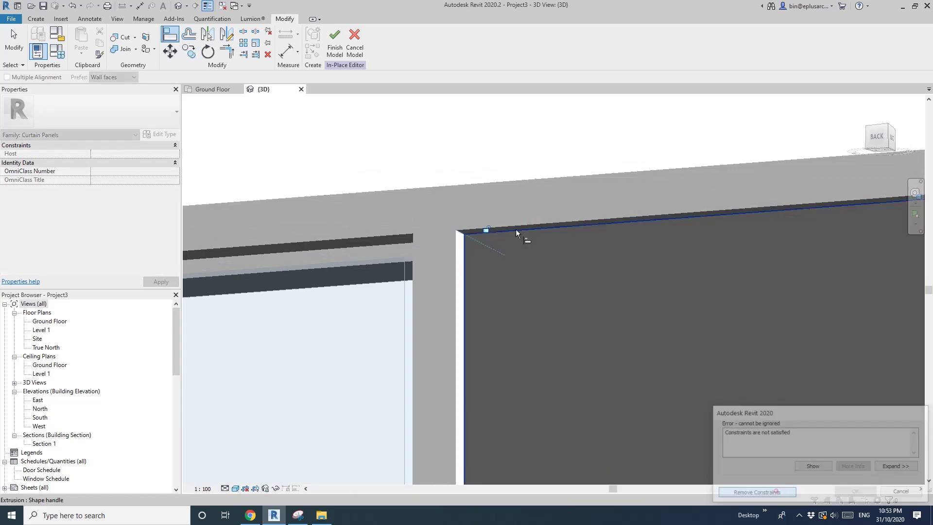
left_click(487, 230)
scroll(641, 290, "down", 3)
scroll(615, 294, "down", 4)
key("Escape")
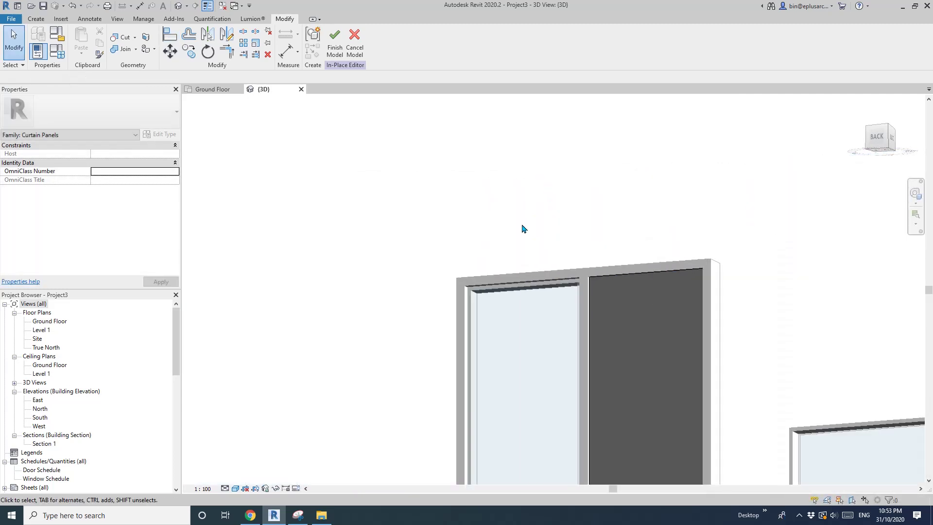
- Change the in-place glass panel's family category to Windows and finish the in-place model
scroll(524, 230, "down", 4)
middle_click_drag(543, 262, 632, 281, "shift")
middle_click_drag(662, 333, 616, 348)
scroll(632, 326, "down", 1)
scroll(601, 305, "up", 3)
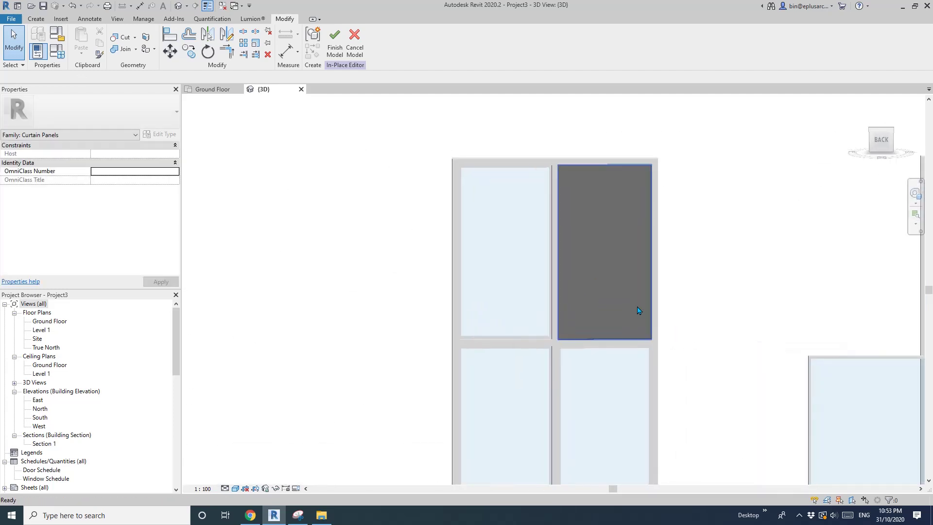
left_click(614, 243)
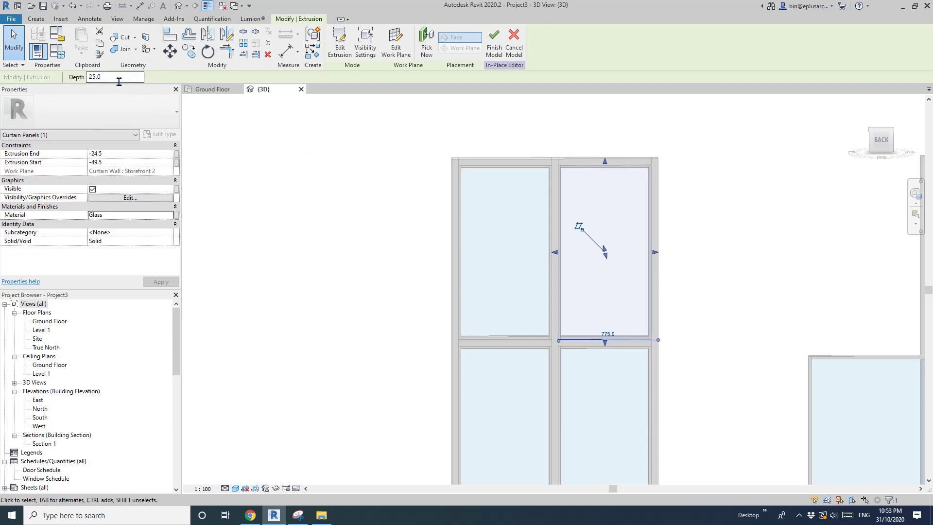
left_click(62, 39)
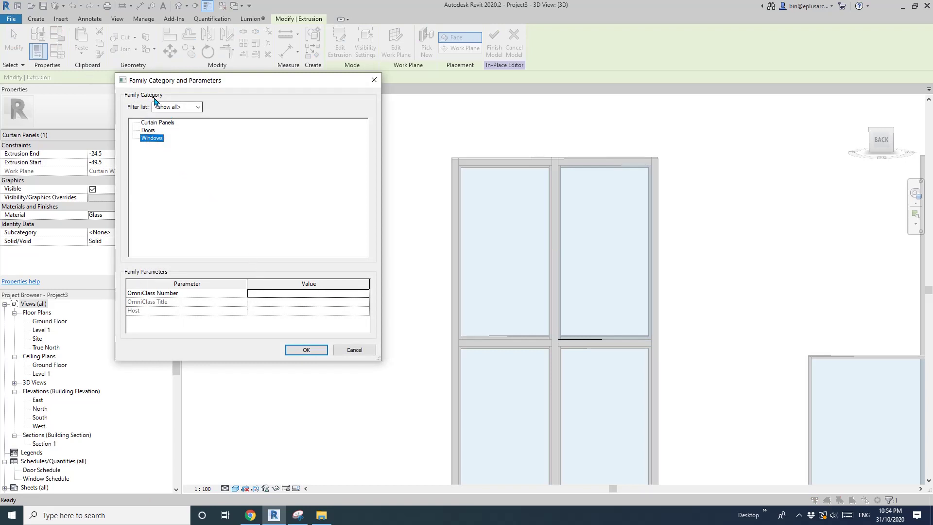
left_click(325, 352)
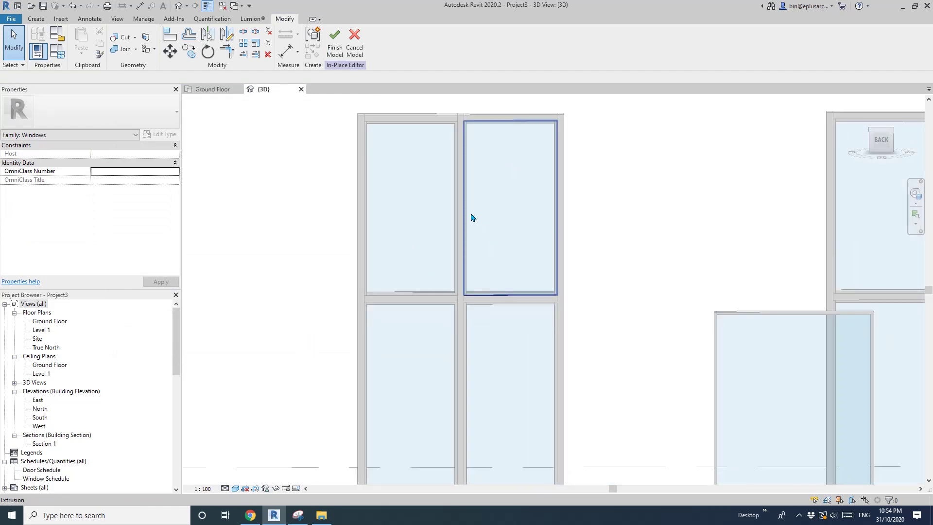
scroll(488, 221, "down", 1)
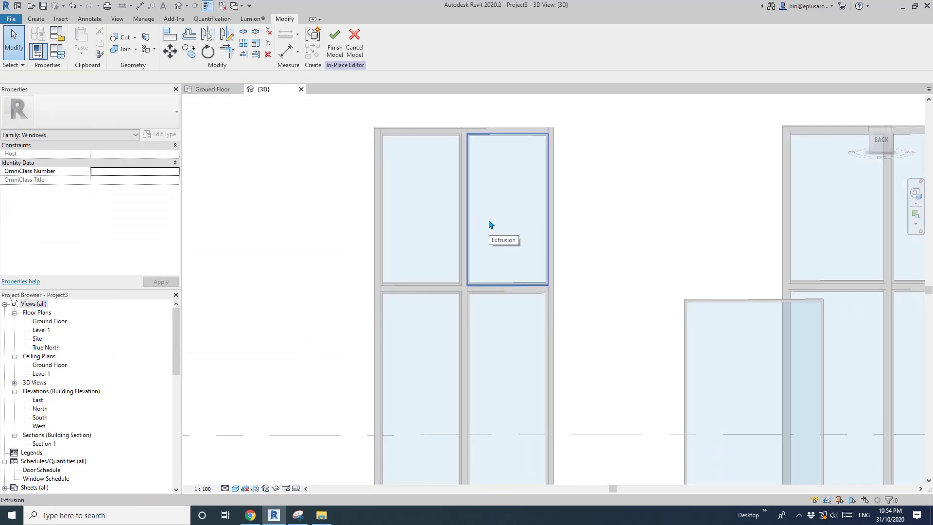
scroll(491, 265, "down", 2)
left_click(334, 41)
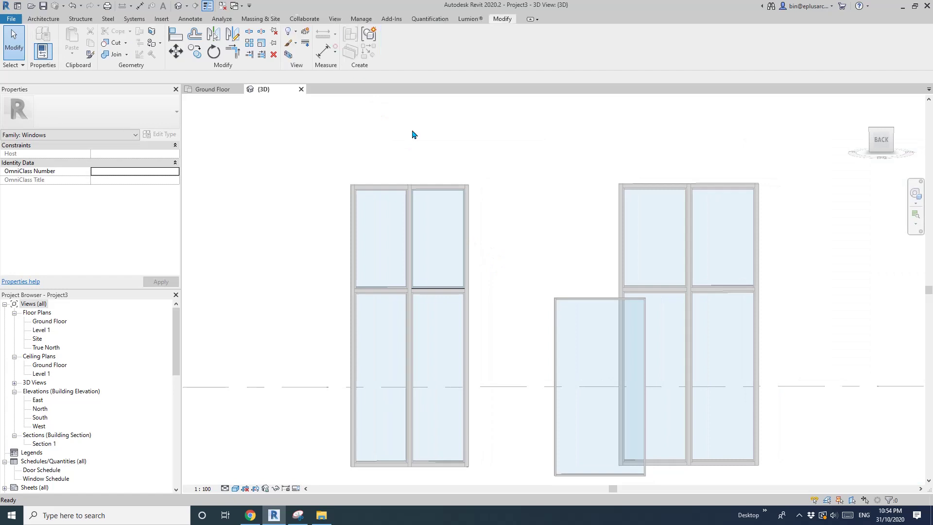
- Examine how the edited window panel meets the vertical and horizontal mullions around its lower edge
middle_click_drag(520, 226, 415, 358, "shift")
scroll(428, 291, "up", 8)
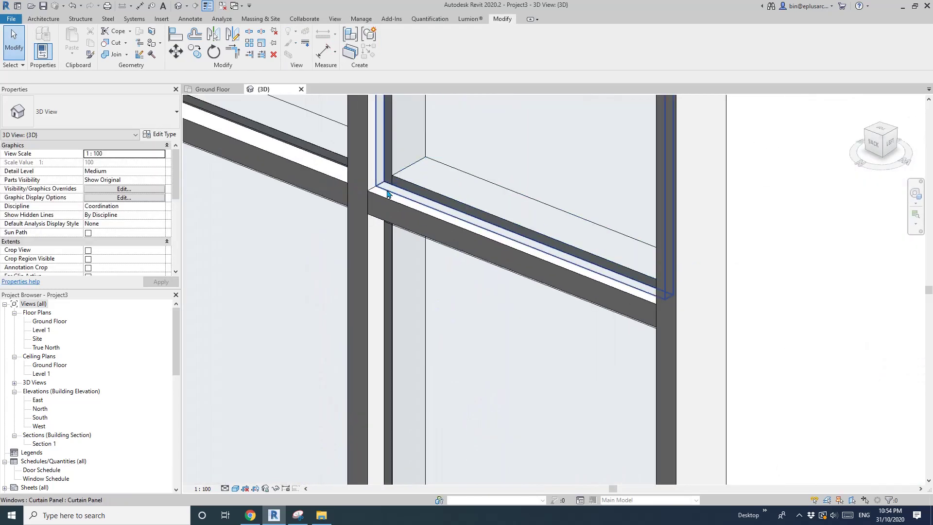
left_click(387, 191)
key("Escape")
scroll(413, 258, "down", 1)
middle_click_drag(414, 263, 458, 206)
scroll(452, 247, "down", 4)
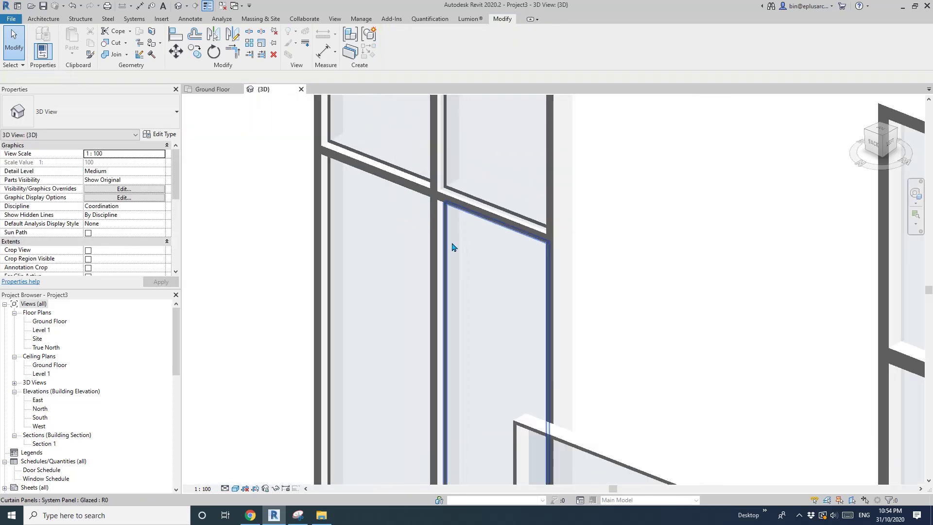
scroll(457, 241, "down", 5)
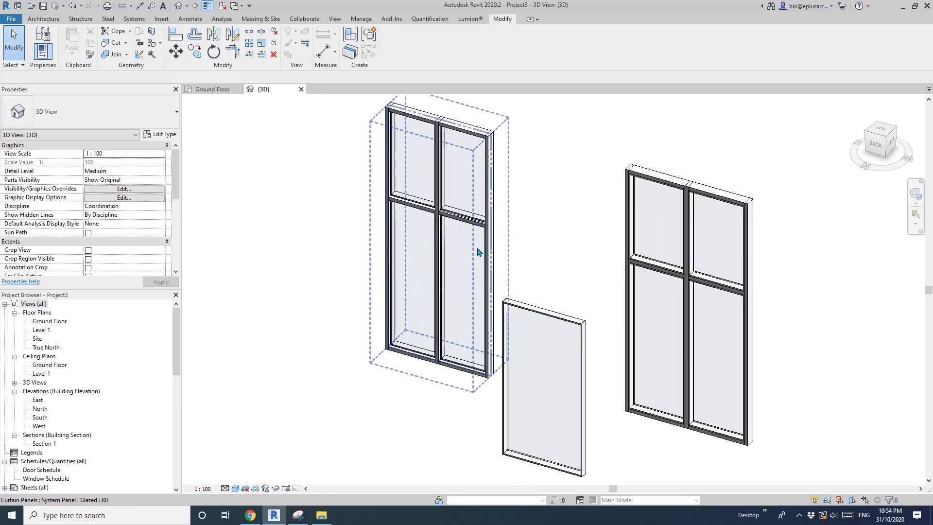
- Draw a similar Storefront curtain wall beside the edited wall, on the side away from the other walls
left_click(494, 216)
scroll(433, 278, "down", 2)
middle_click_drag(432, 280, 485, 276)
key("c")
key("s")
left_click(399, 321)
left_click(399, 321)
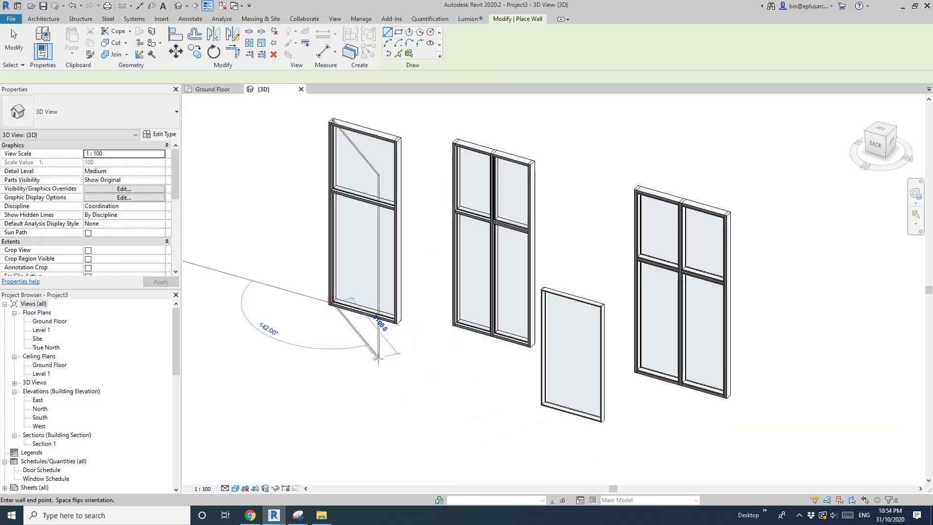
scroll(386, 209, "up", 1)
key("Escape")
key("Escape")
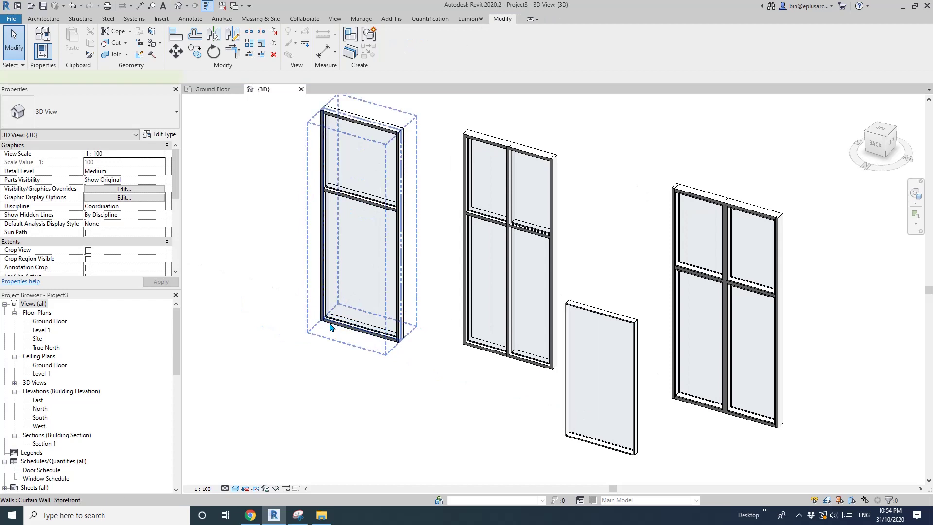
- Stretch the new Storefront wall's outer end until the wall is about 1900 mm long
left_click(331, 327)
left_click_drag(321, 319, 301, 316)
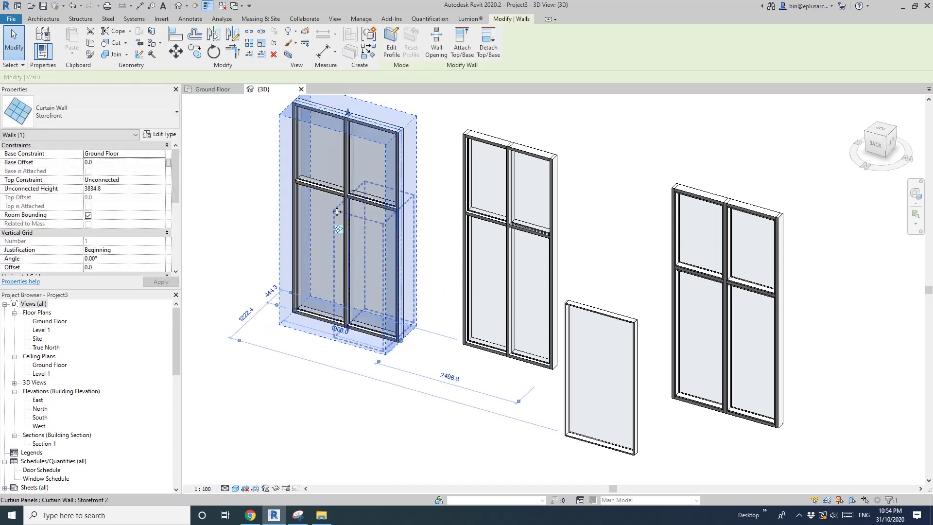
key("Escape")
- Examine the mullion joints of the new Storefront wall from both sides and compare them with the neighbouring walls
scroll(352, 196, "up", 4)
scroll(566, 210, "up", 1)
scroll(566, 212, "down", 6)
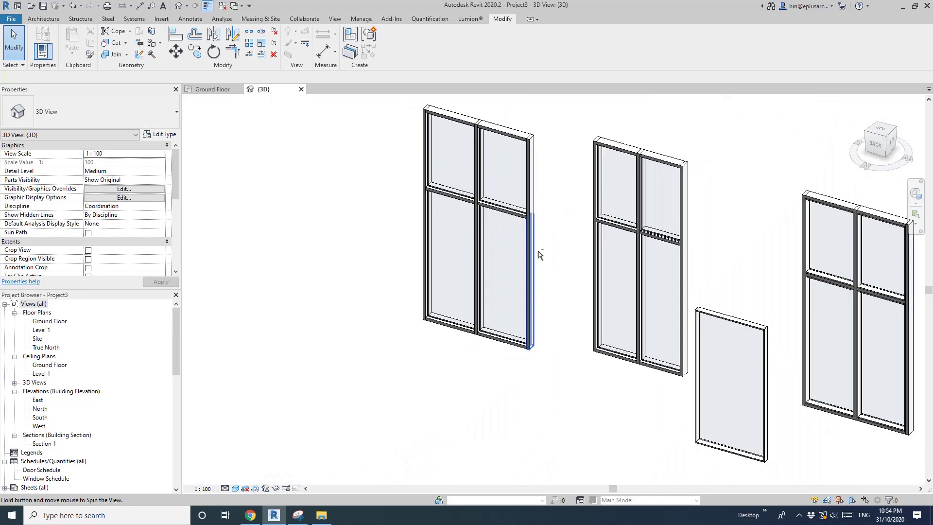
middle_click_drag(566, 212, 567, 264, "shift")
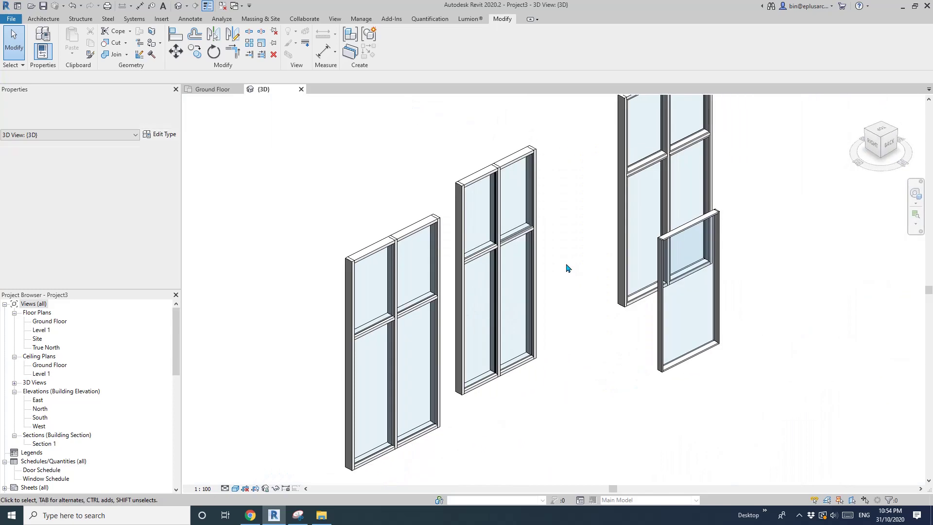
middle_click_drag(705, 339, 597, 338, "shift")
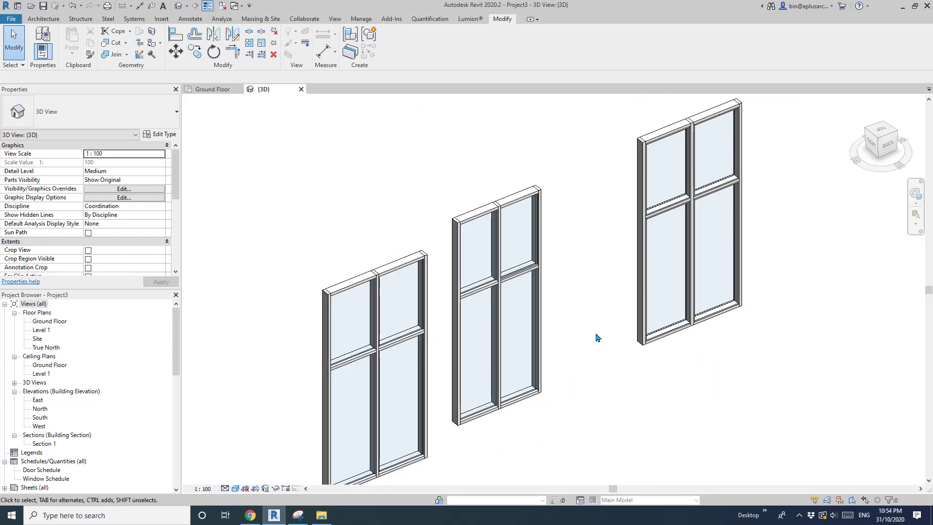
scroll(597, 338, "down", 1)
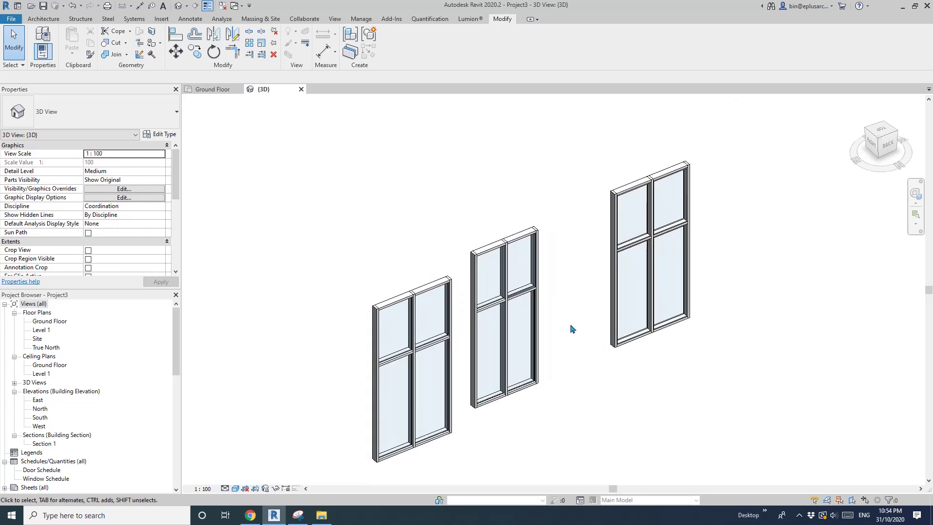
scroll(500, 322, "up", 5)
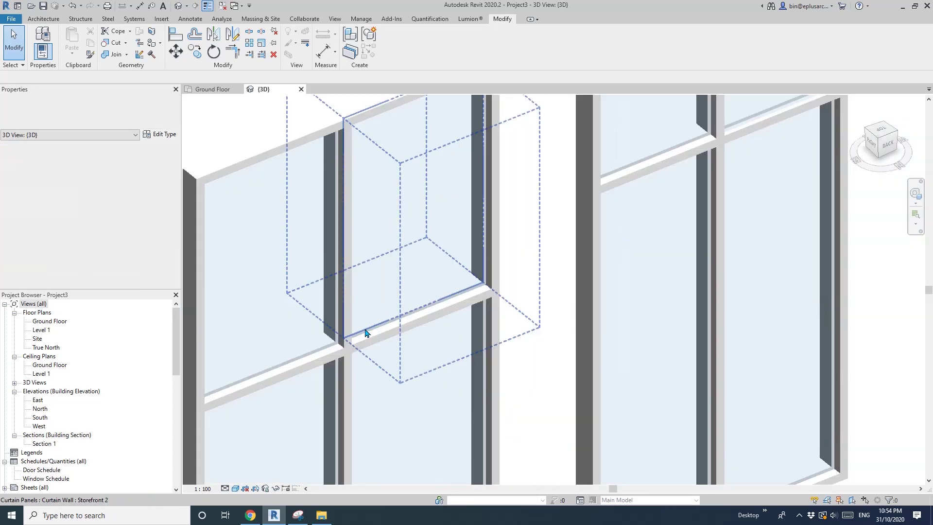
scroll(550, 294, "up", 2)
middle_click_drag(705, 315, 727, 325)
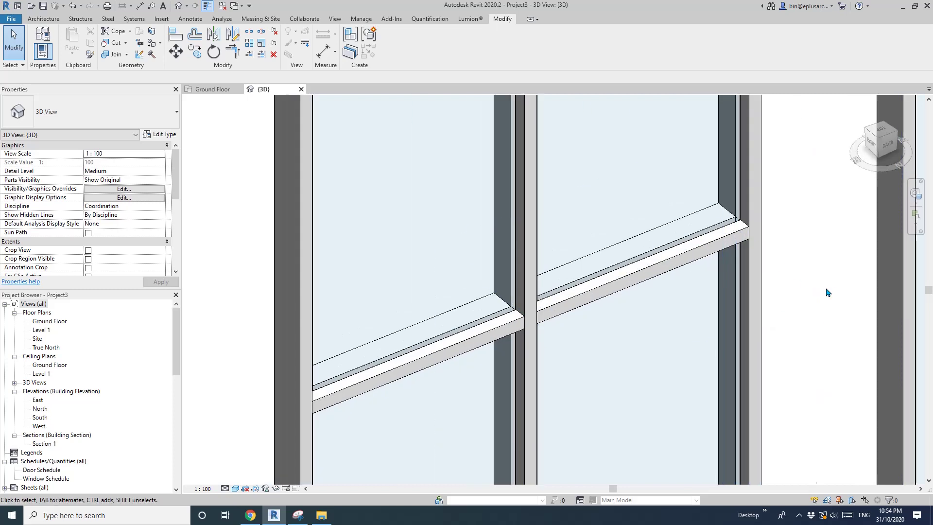